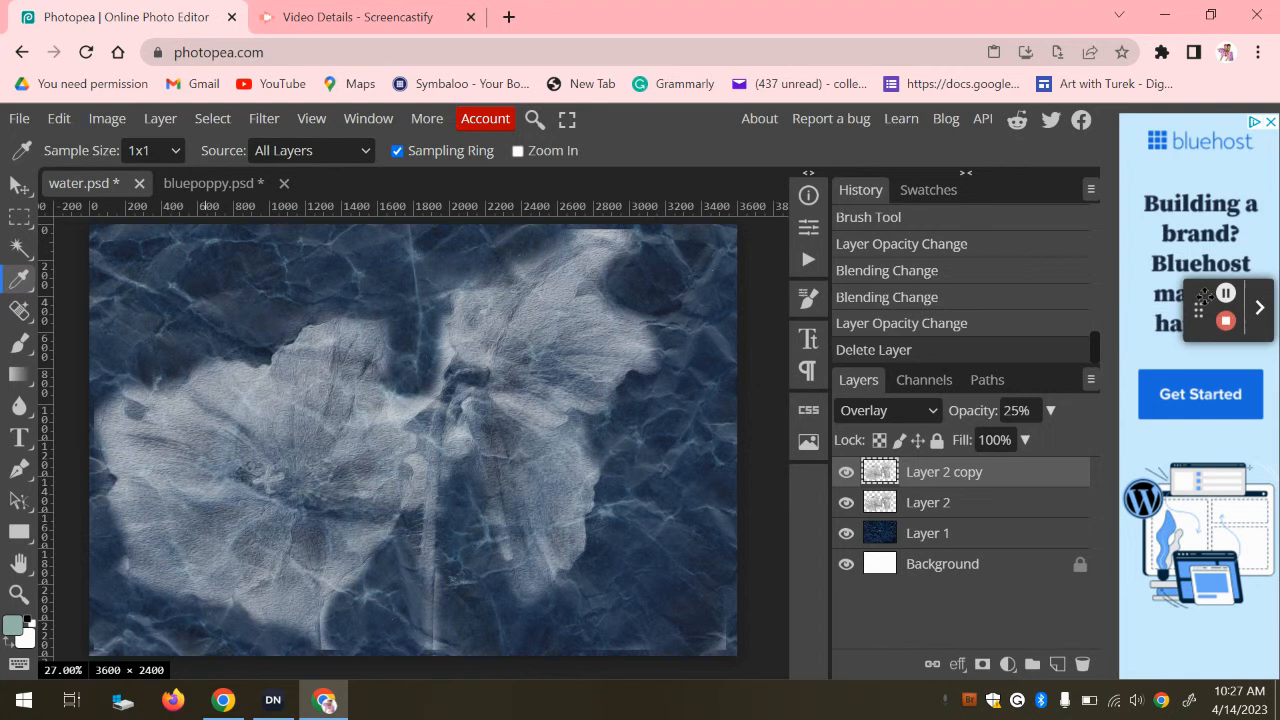
Switch to the bluepoppy.psd document and sample a light purple from the right poppy's petals with the Eyedropper.
click(209, 186)
scroll(332, 525, down, 4)
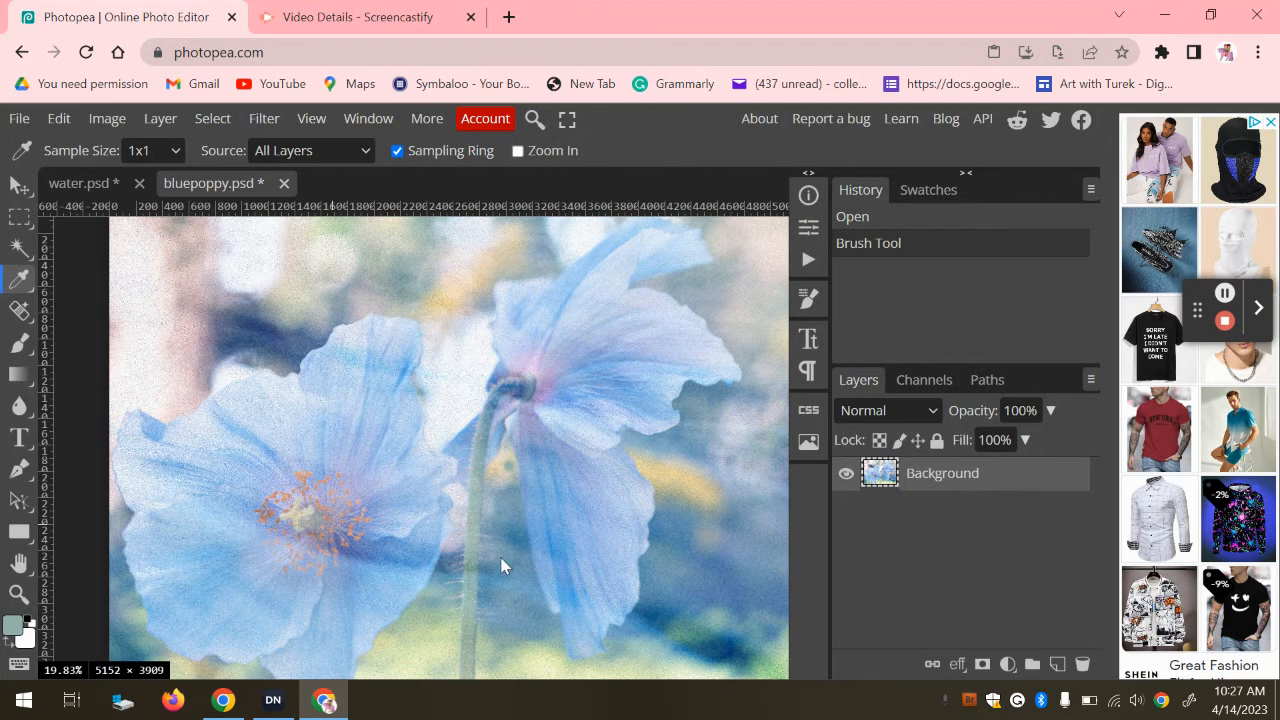
click(18, 345)
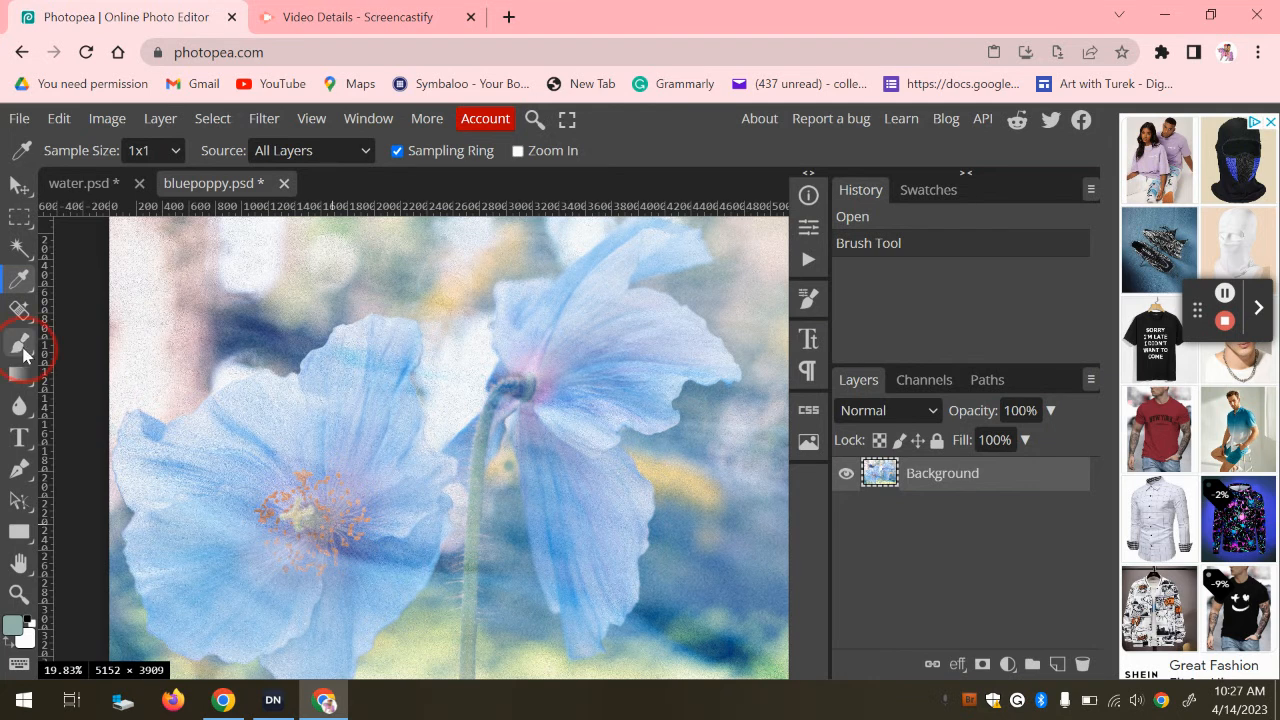
click(14, 352)
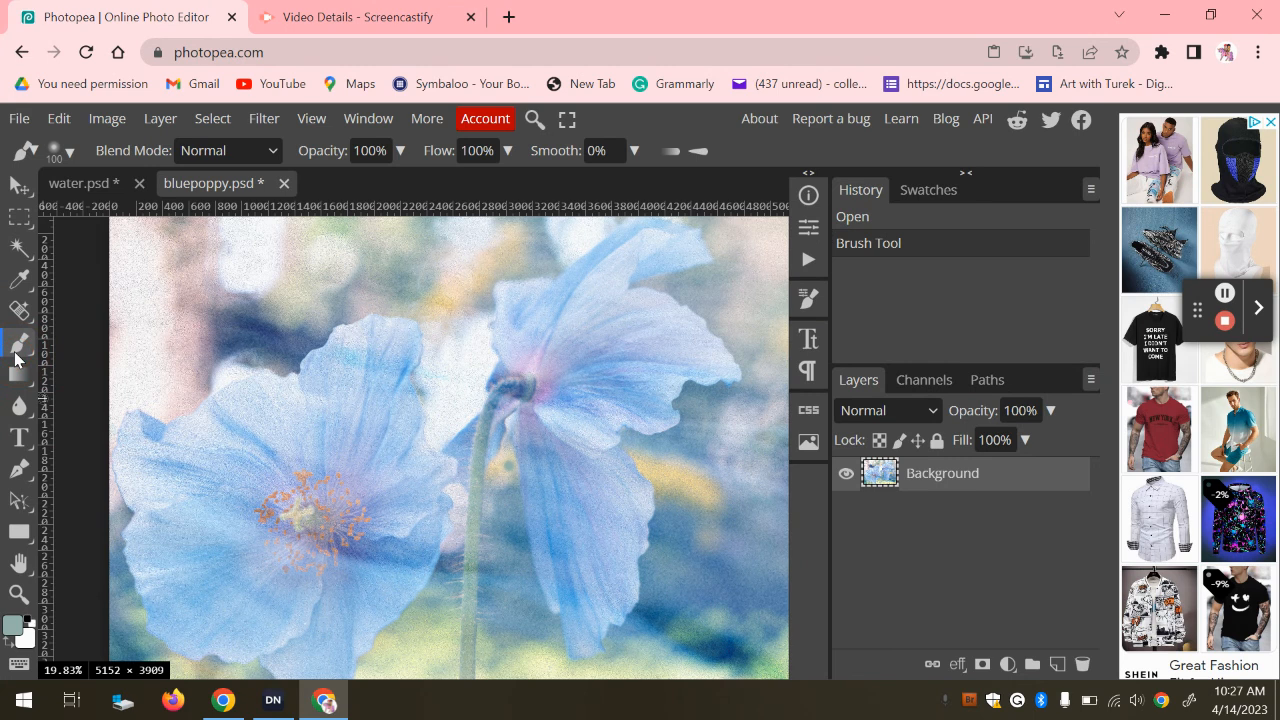
click(20, 287)
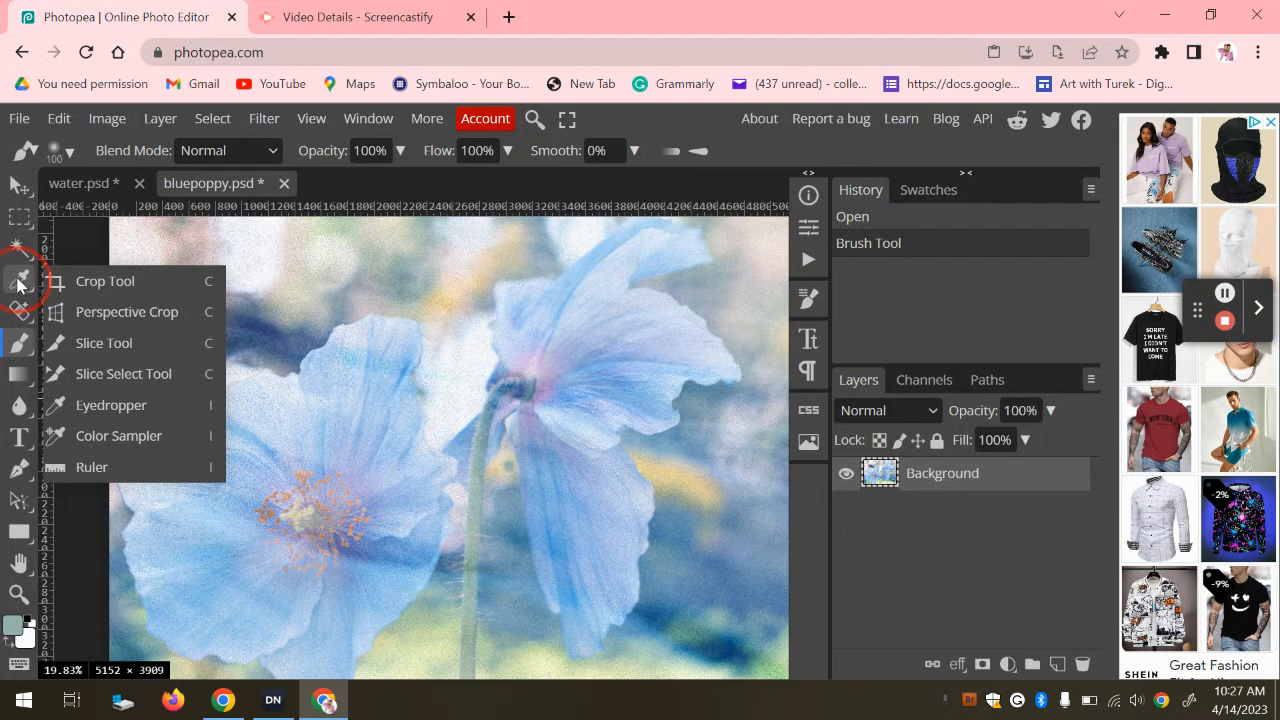
click(20, 283)
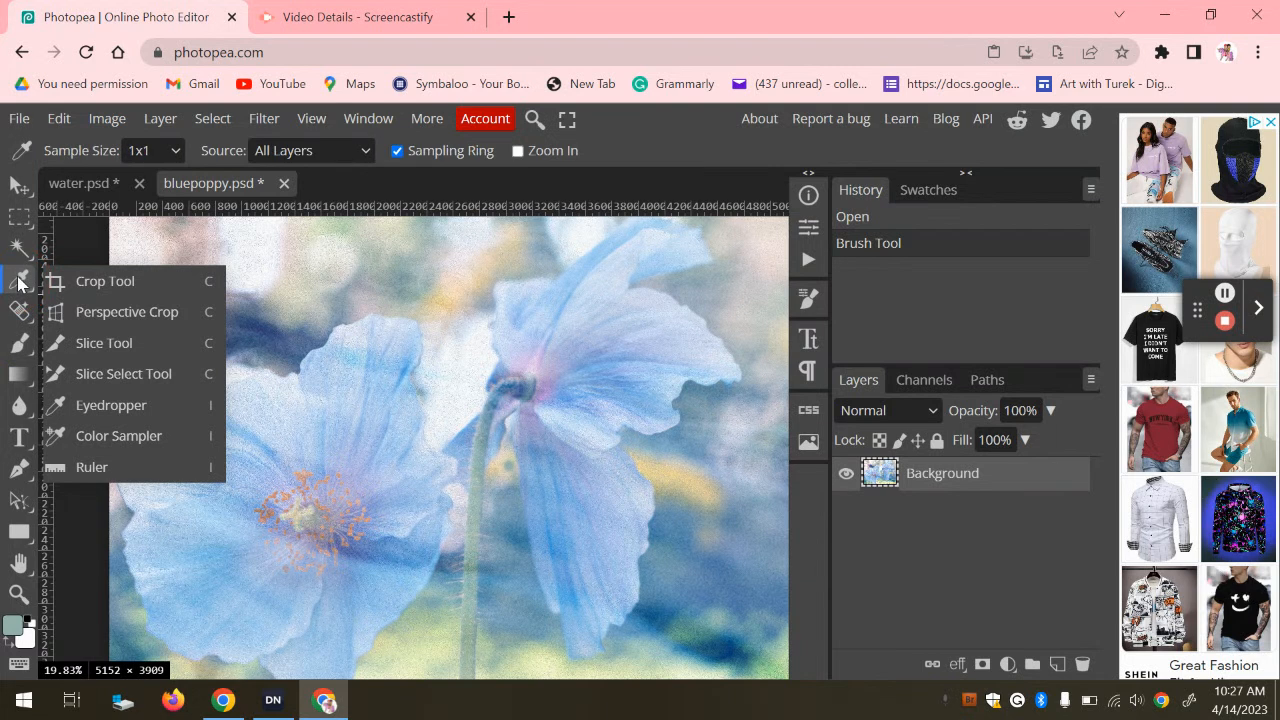
click(99, 408)
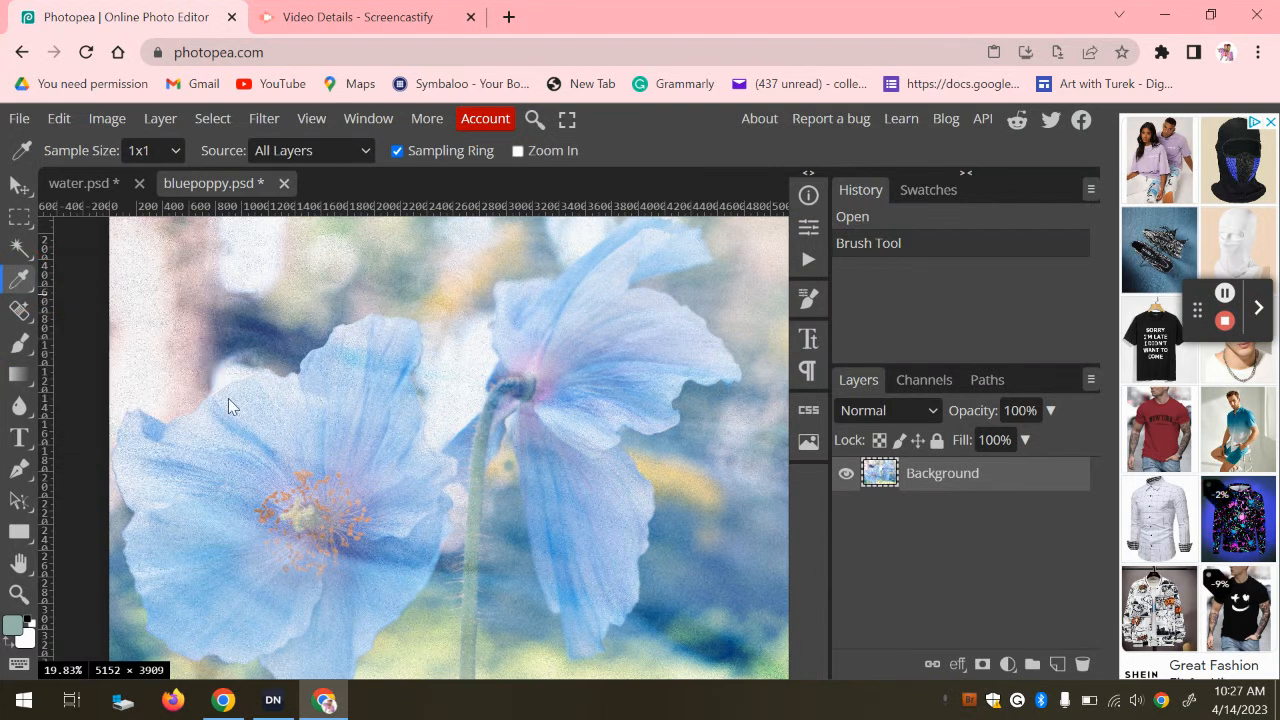
click(529, 370)
click(579, 366)
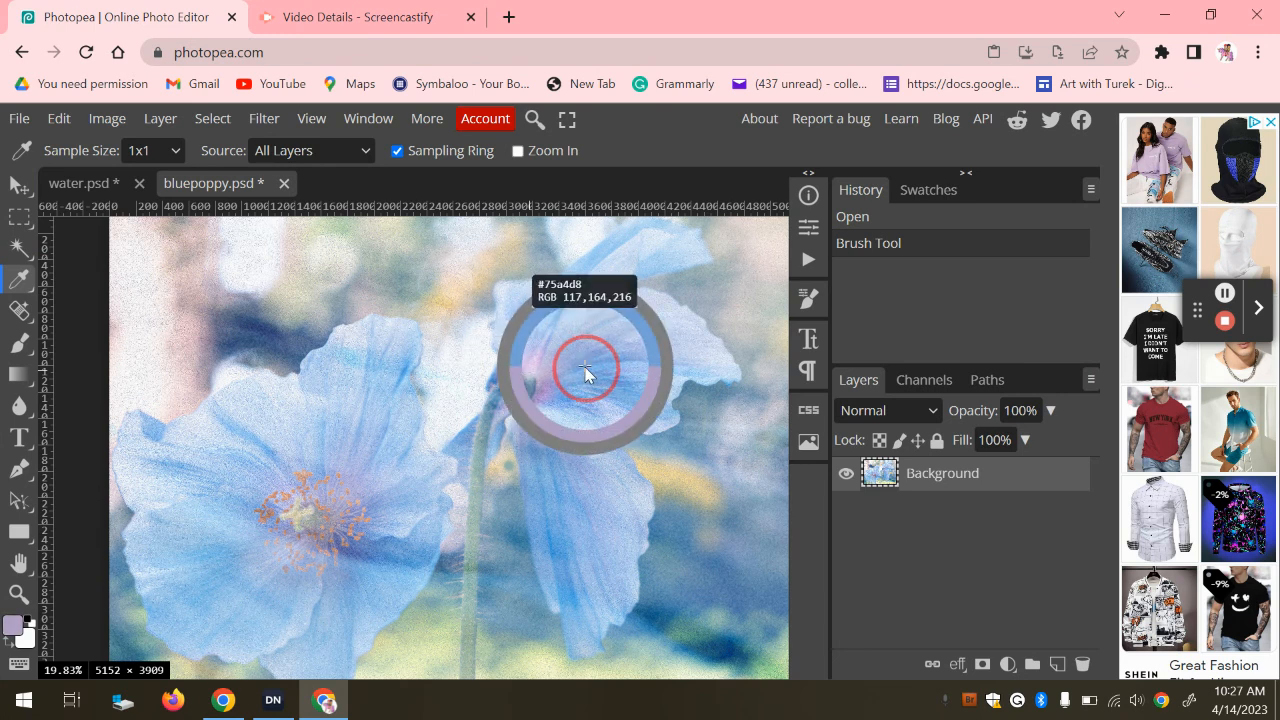
click(535, 412)
click(546, 445)
click(626, 479)
click(539, 424)
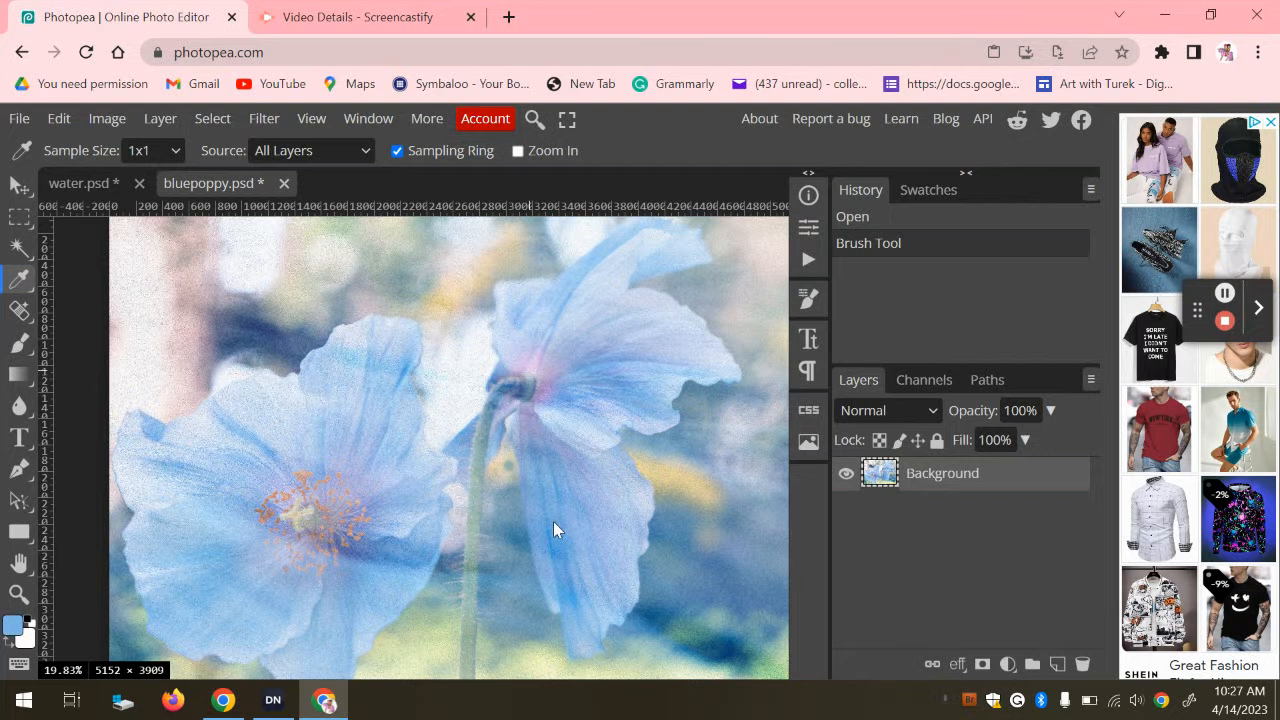
click(537, 396)
click(546, 387)
Add a new layer above Layer 2 copy in water.psd and choose the soft round 24 px brush with 0% hardness.
click(76, 187)
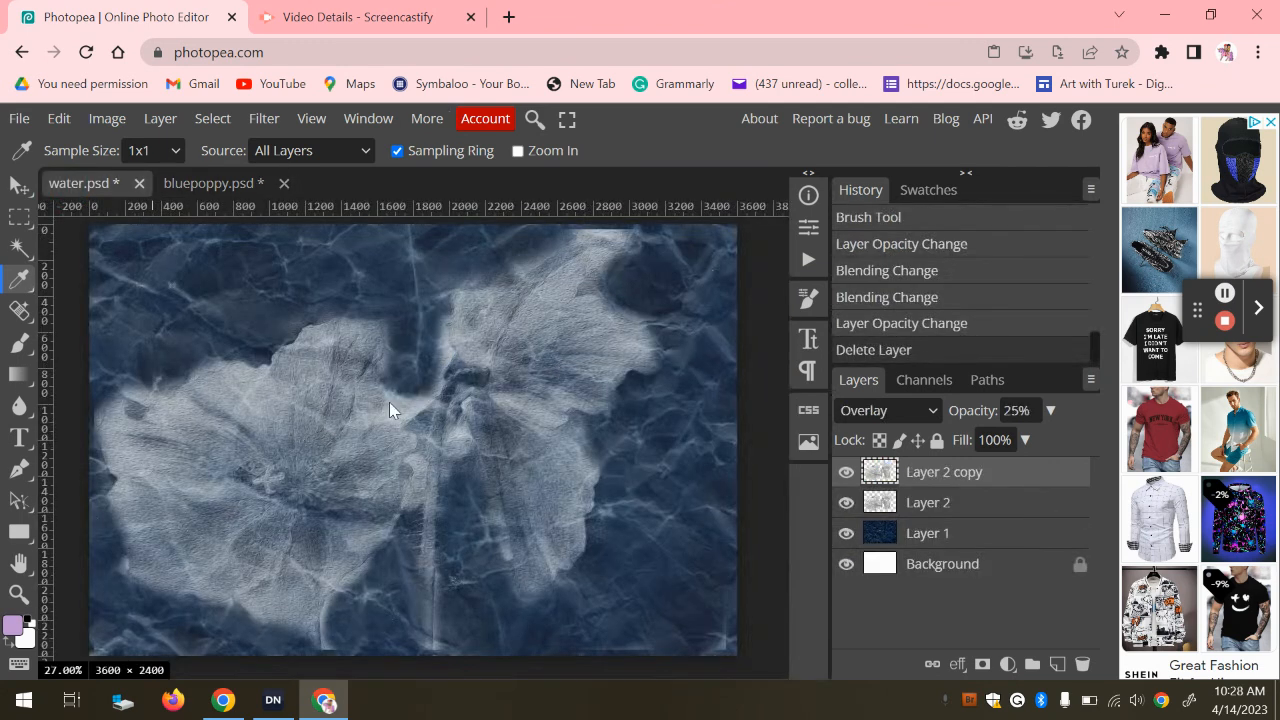
click(1058, 665)
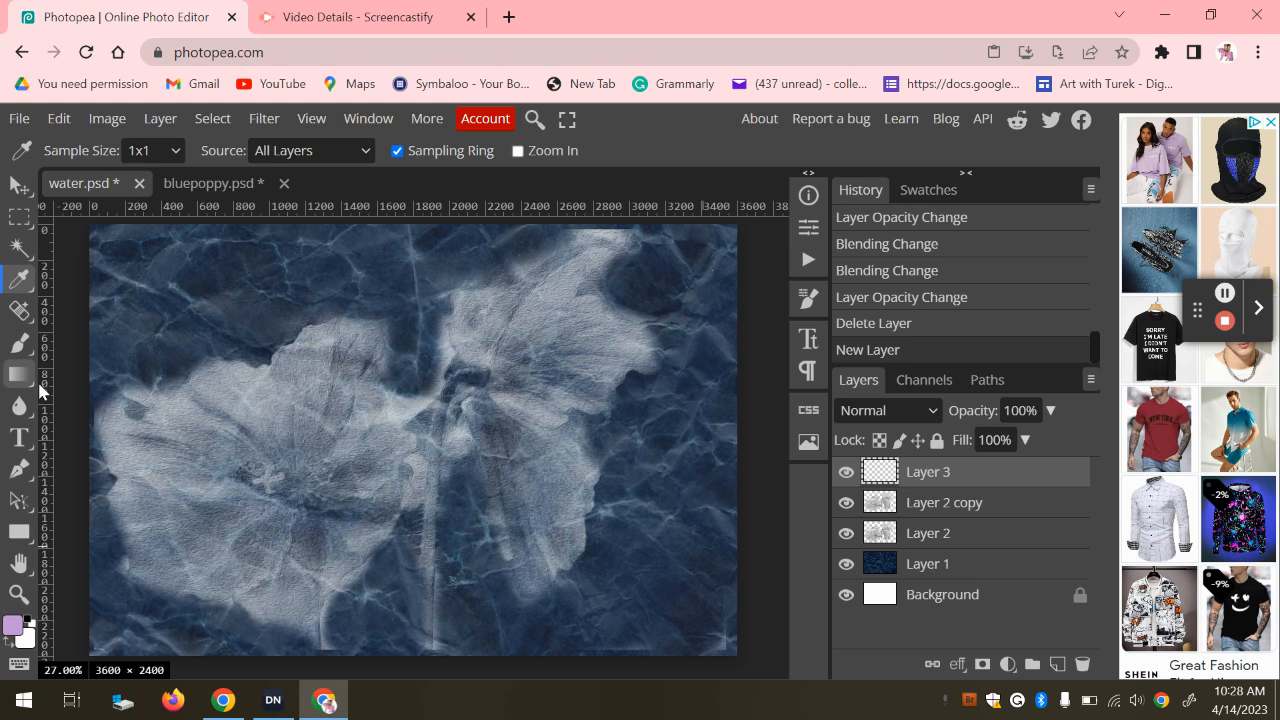
click(28, 345)
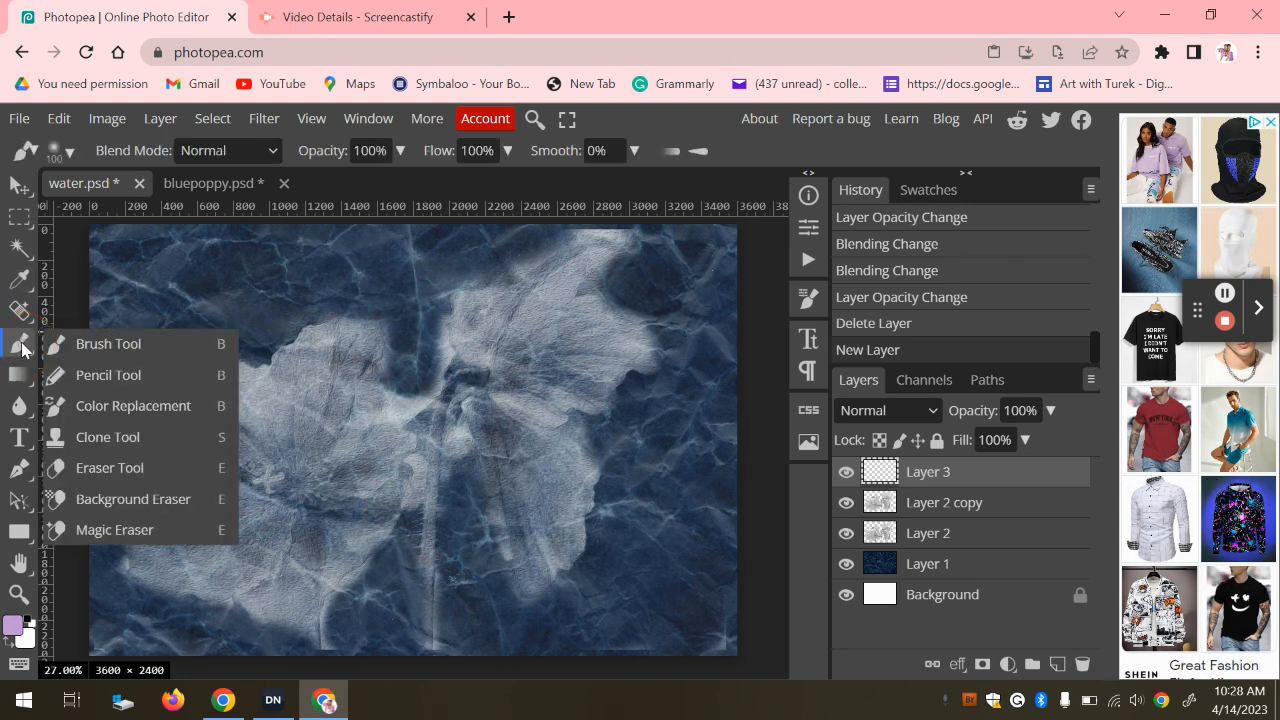
click(120, 345)
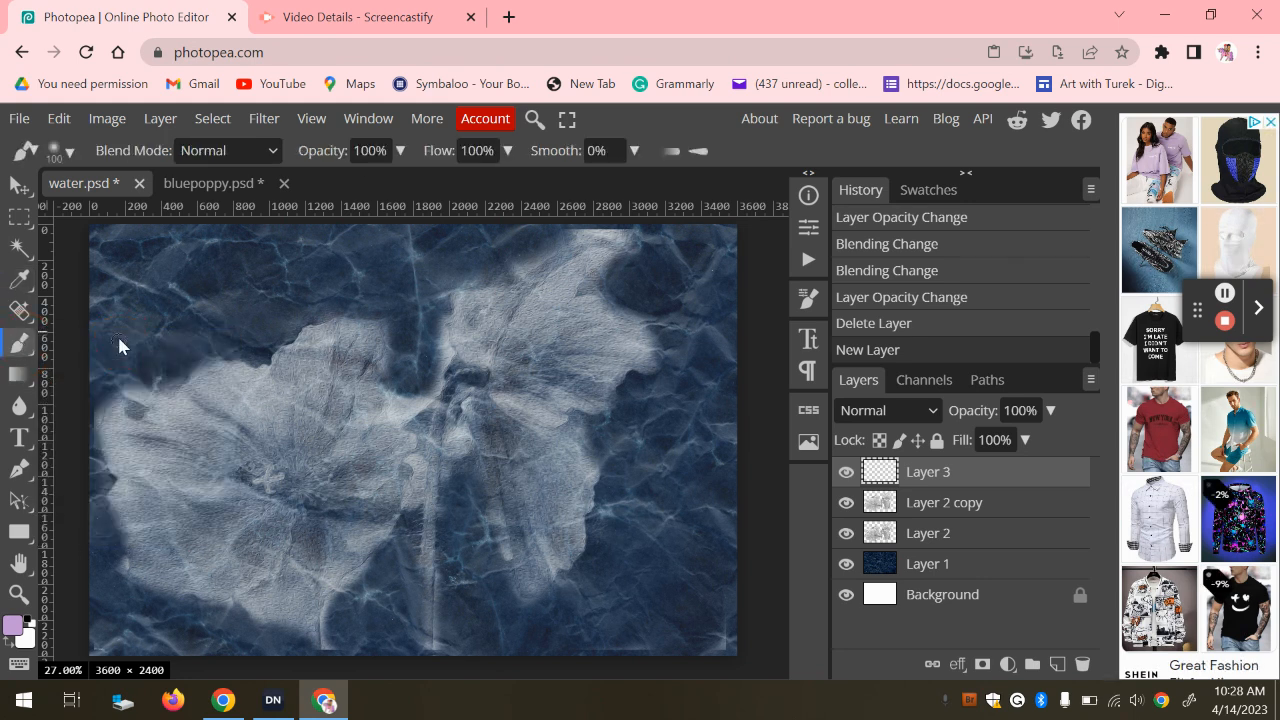
click(70, 153)
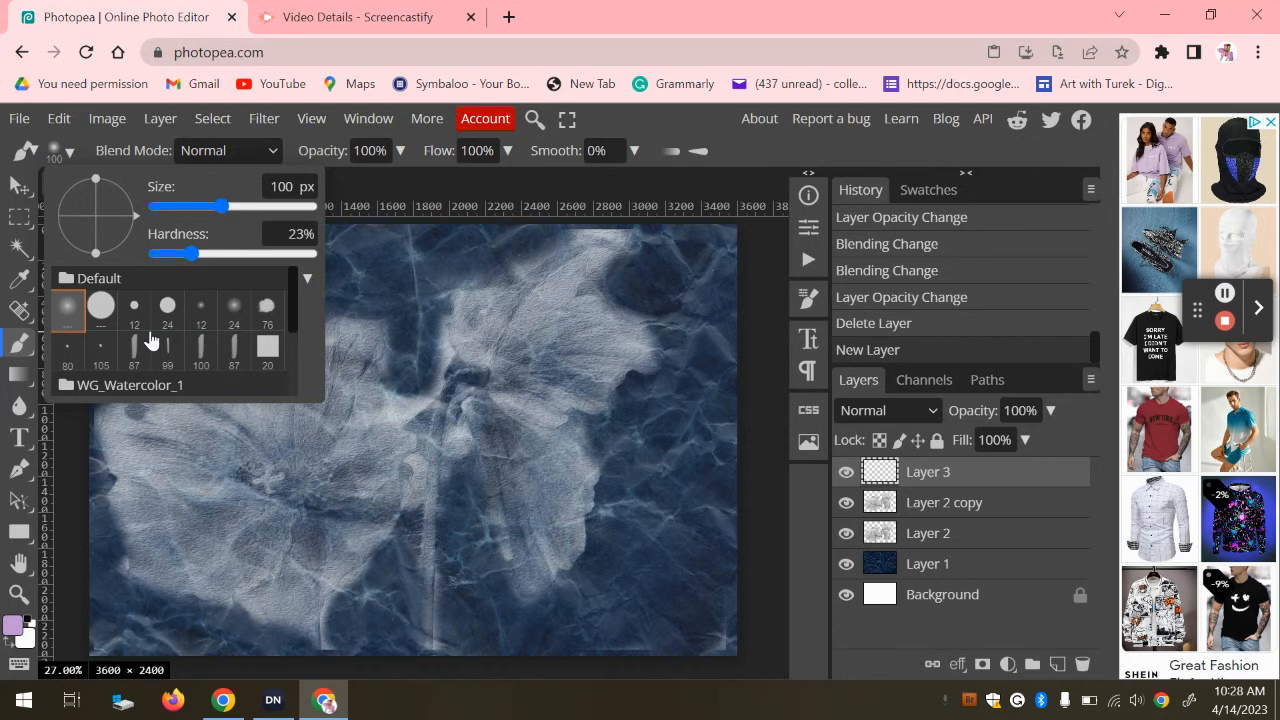
click(233, 310)
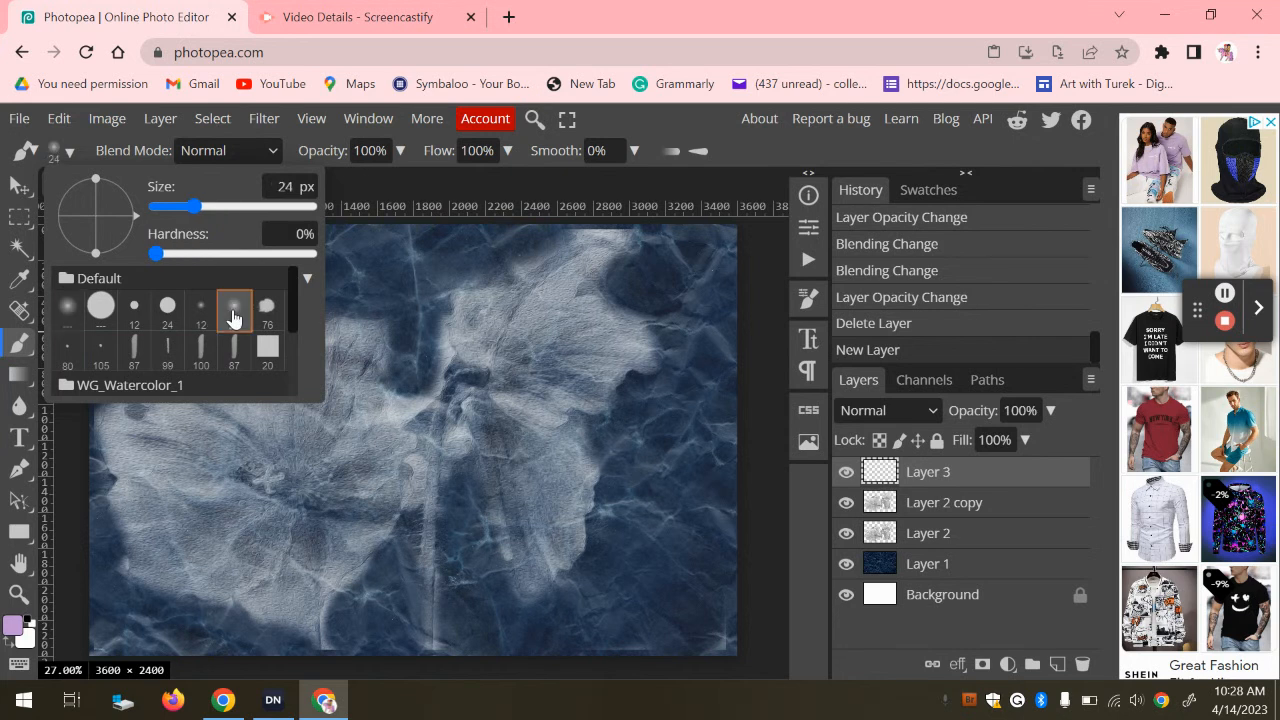
Enlarge the brush to 800 px and paint the sampled purple over the upper and lower petals of the right poppy.
click(353, 406)
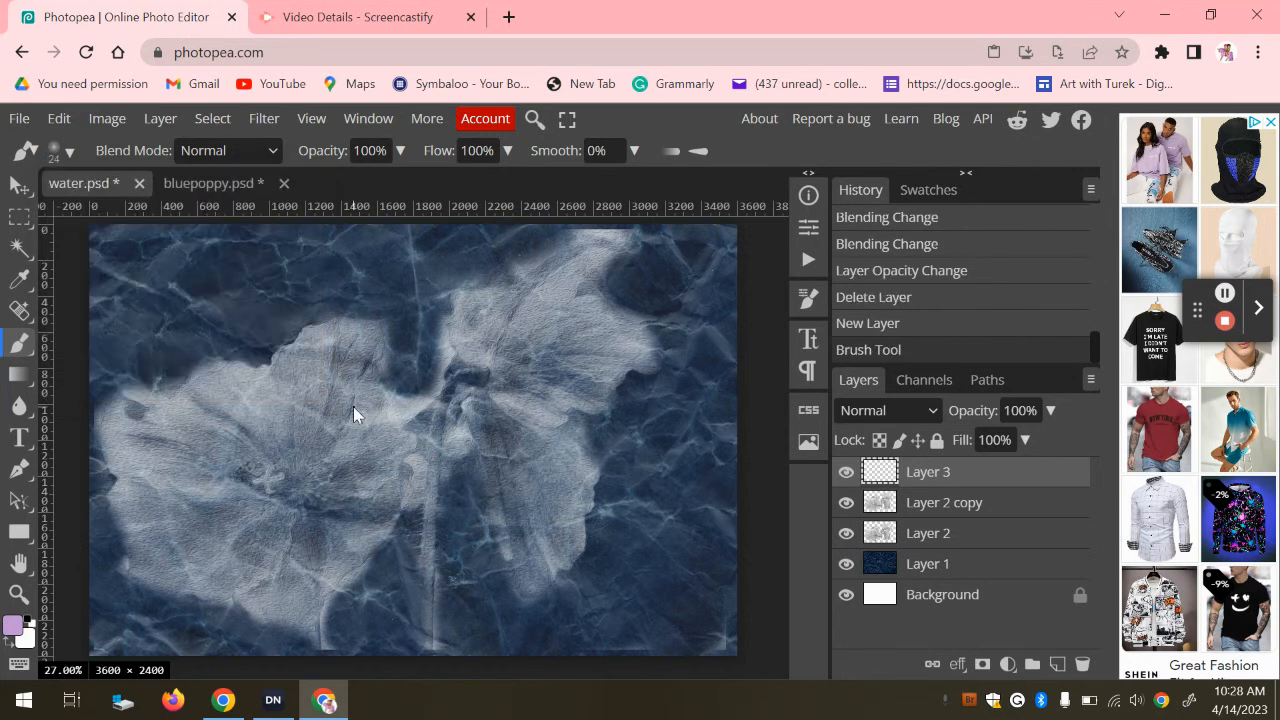
key(bracketright)
key(bracketright)
key(bracketright)
key(bracketright)
key(bracketright)
key(bracketright)
key(bracketright)
key(bracketright)
key(bracketright)
key(bracketright)
key(bracketright)
key(bracketright)
key(bracketleft)
key(bracketleft)
key(bracketleft)
key(bracketleft)
key(bracketleft)
key(bracketleft)
key(bracketleft)
key(bracketleft)
key(bracketleft)
key(bracketleft)
click(549, 352)
mouse_move(571, 349)
mouse_down()
mouse_move(580, 337)
mouse_move(620, 352)
mouse_move(492, 307)
mouse_move(502, 326)
mouse_move(524, 316)
mouse_up()
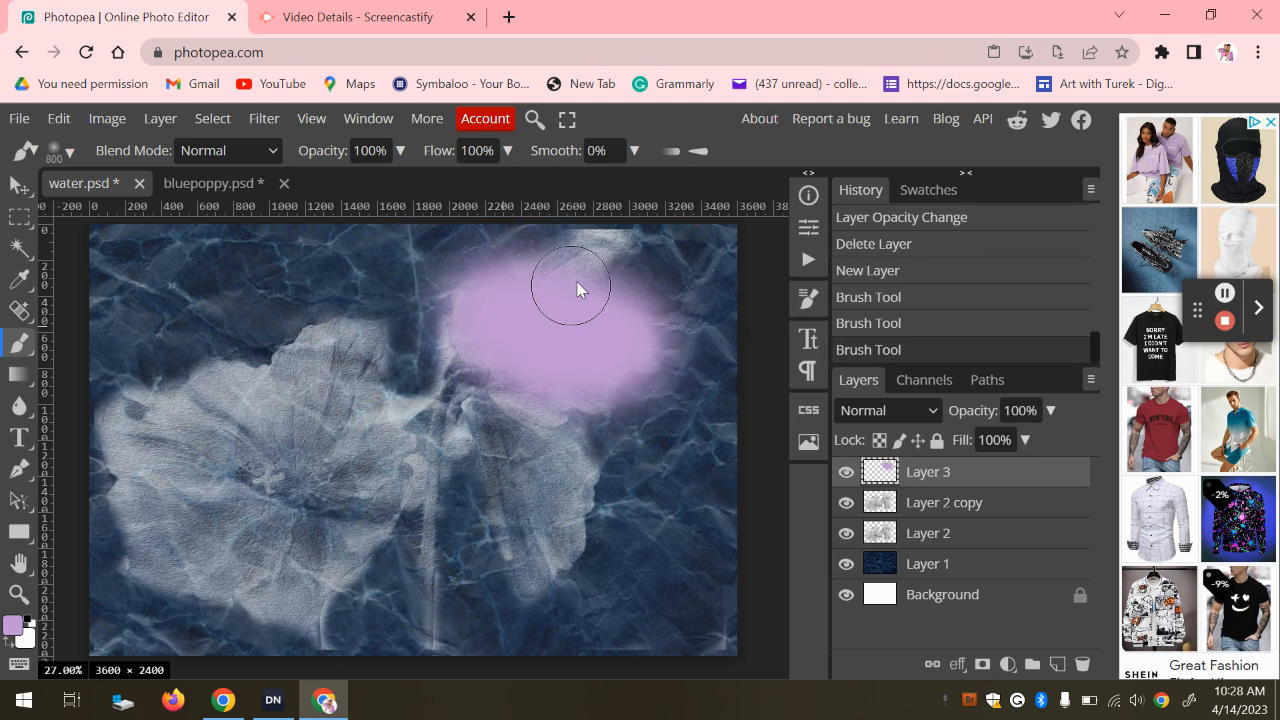
mouse_move(512, 422)
mouse_down()
mouse_move(539, 536)
mouse_move(552, 494)
mouse_up()
click(561, 480)
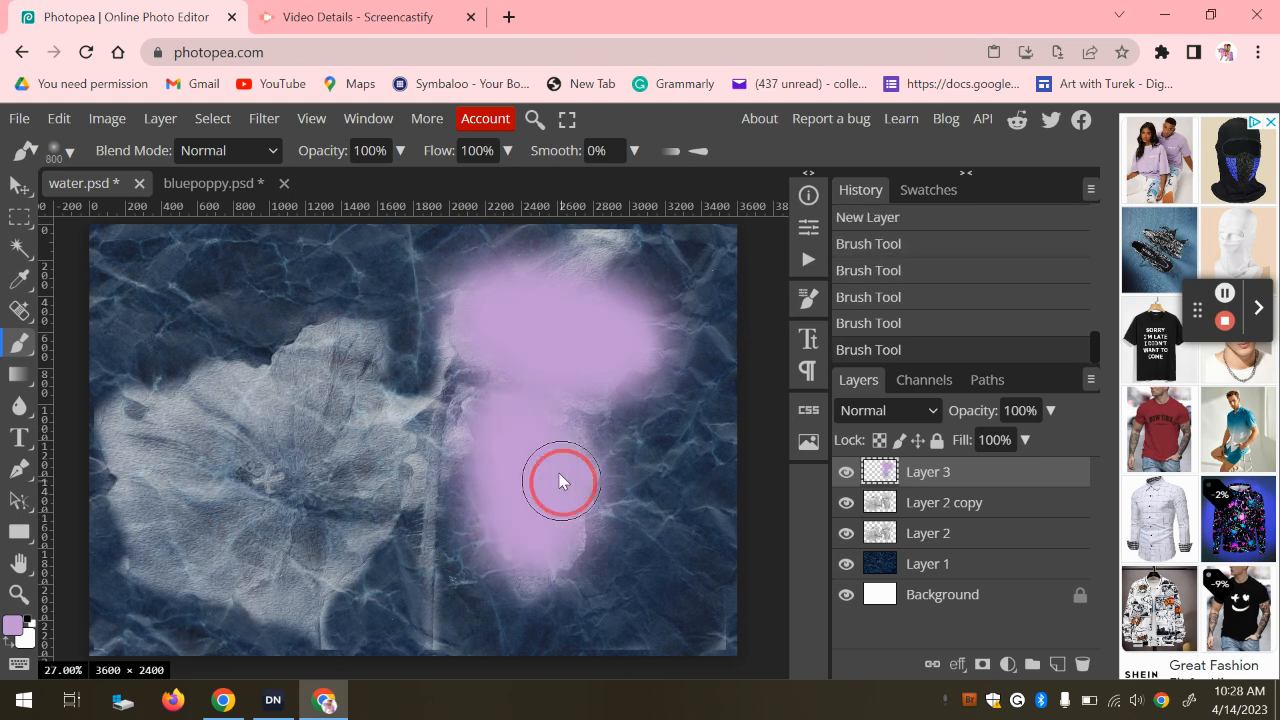
click(522, 574)
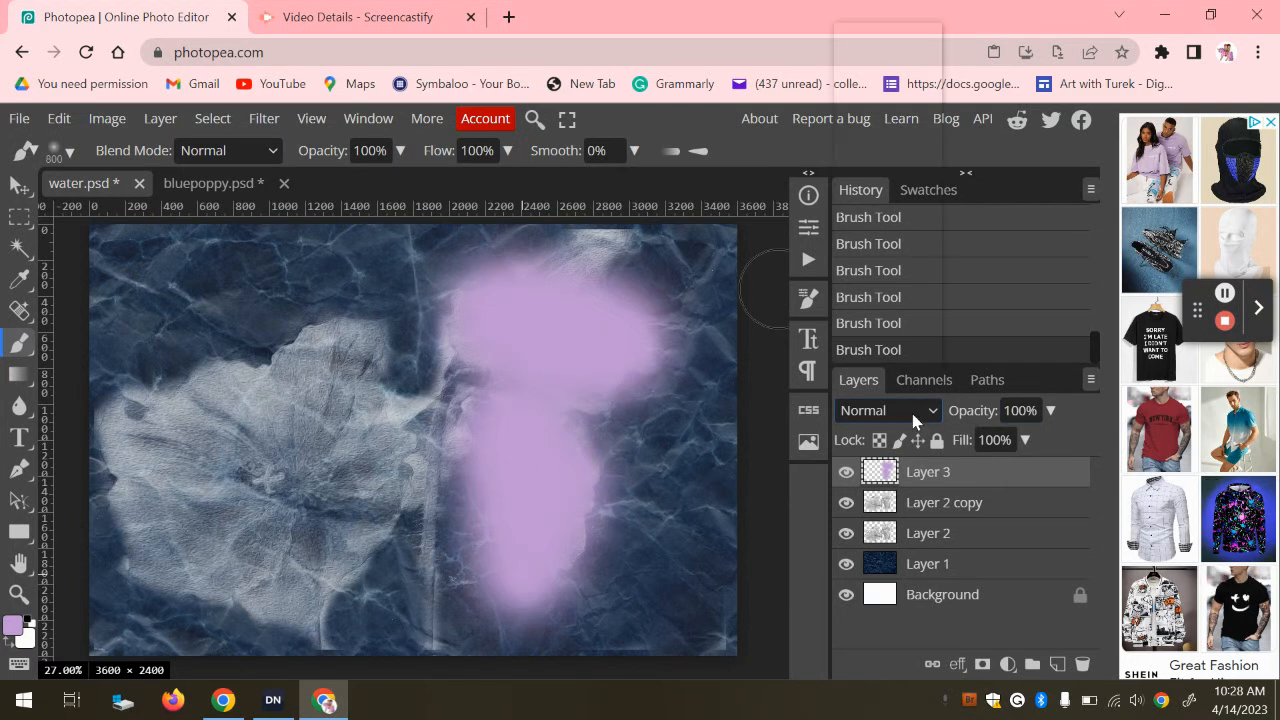
Set Layer 3 to Overlay blending at 54% opacity and paint the same purple over the whole left poppy.
click(913, 420)
scroll(888, 300, down, 1)
click(888, 298)
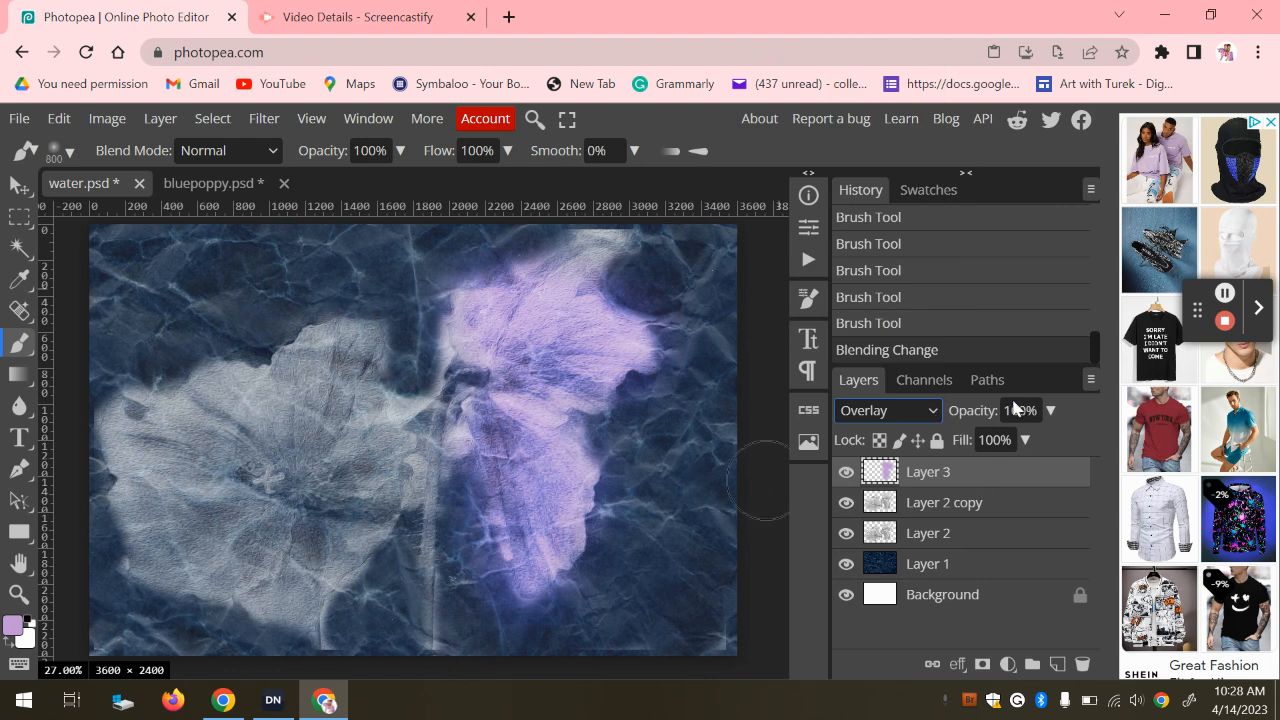
click(1050, 410)
drag(1051, 441, 1007, 445)
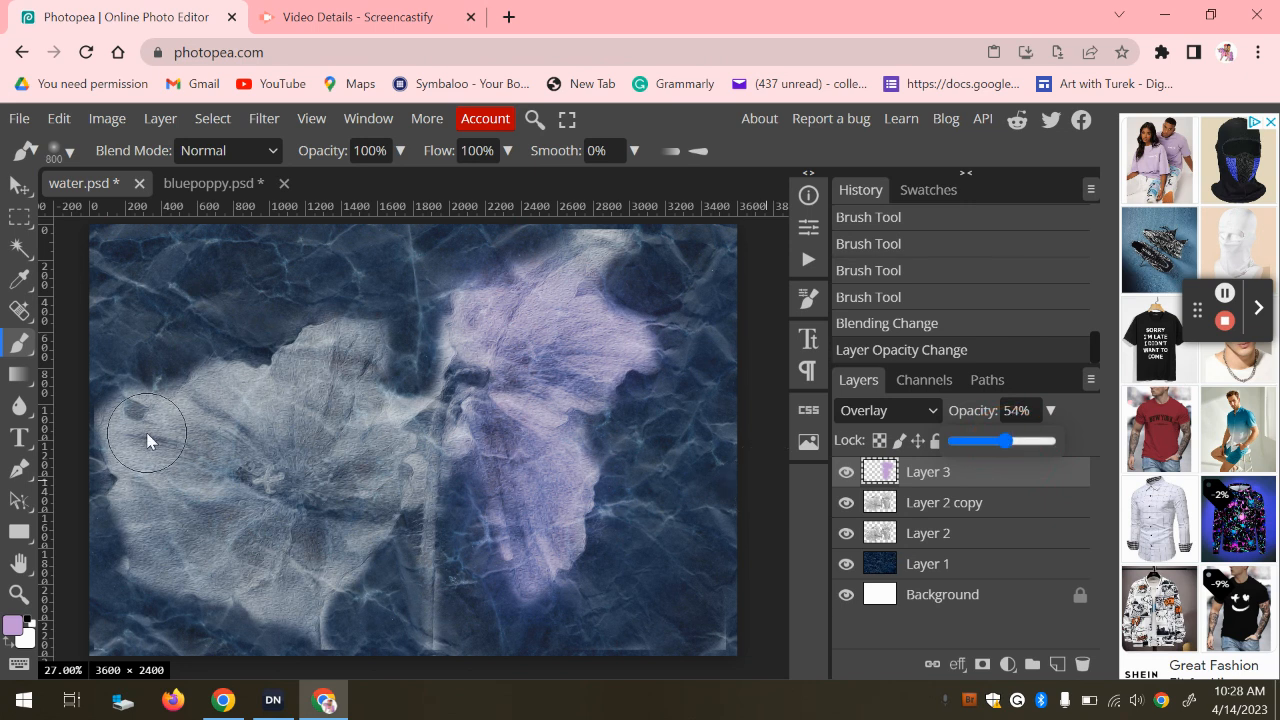
mouse_move(153, 434)
mouse_down()
mouse_move(207, 457)
mouse_move(174, 509)
mouse_move(179, 529)
mouse_move(149, 471)
mouse_move(161, 508)
mouse_move(263, 538)
mouse_move(253, 590)
mouse_move(155, 567)
mouse_move(302, 578)
mouse_move(296, 538)
mouse_move(342, 534)
mouse_move(363, 490)
mouse_move(356, 469)
mouse_move(373, 470)
mouse_move(366, 482)
mouse_move(315, 360)
mouse_move(348, 360)
mouse_move(271, 407)
mouse_move(253, 386)
mouse_move(211, 403)
mouse_move(236, 384)
mouse_move(195, 420)
mouse_up()
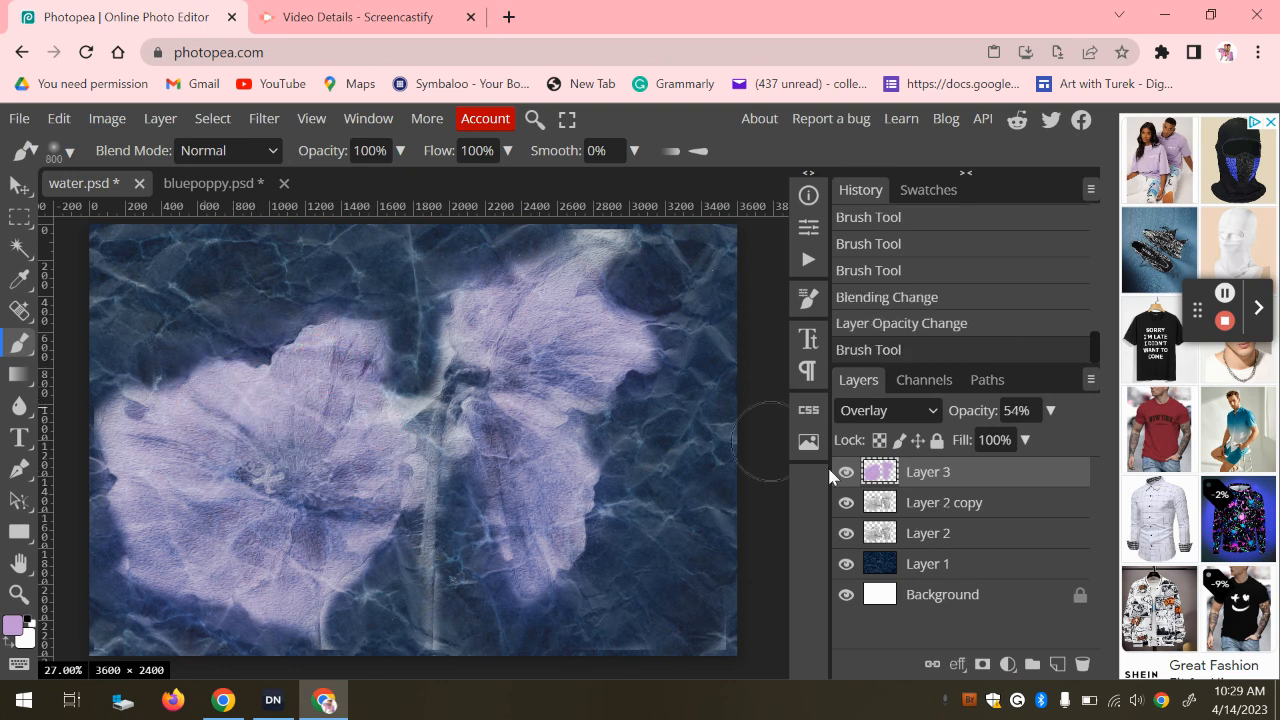
Add a new layer above Layer 3 and sample the pale yellow from the left poppy's center in bluepoppy.psd.
click(1058, 665)
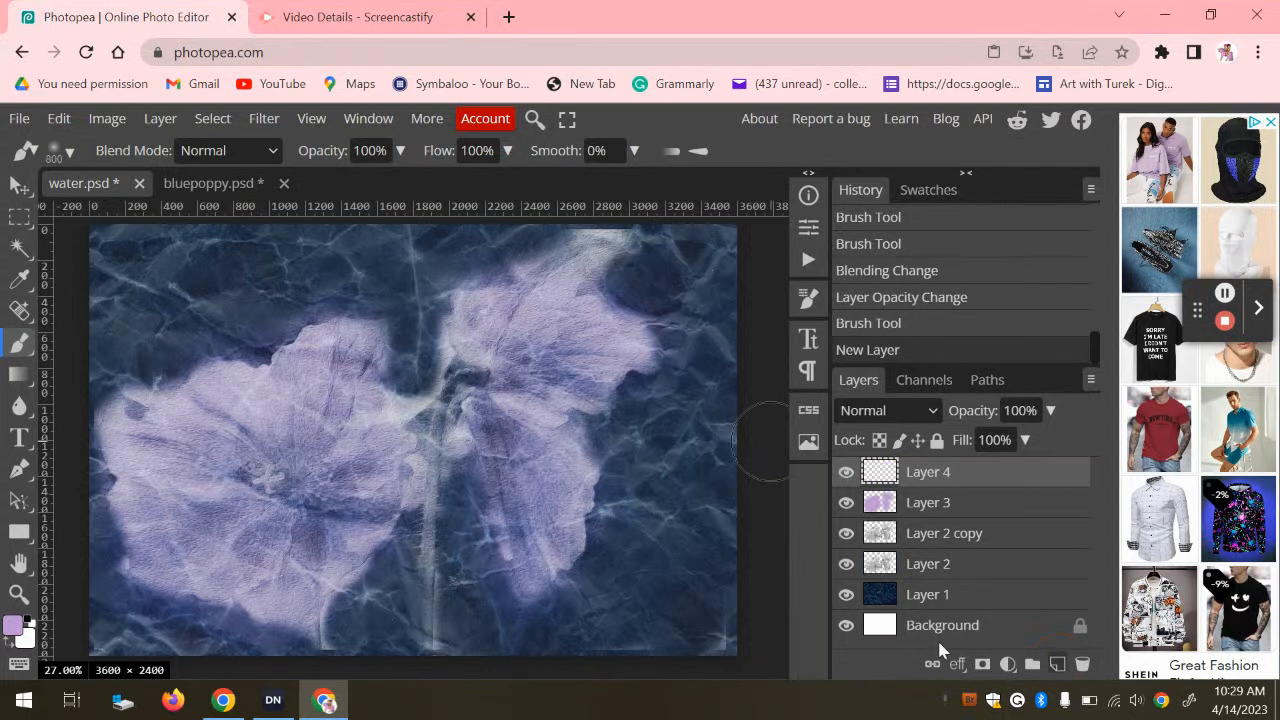
click(195, 186)
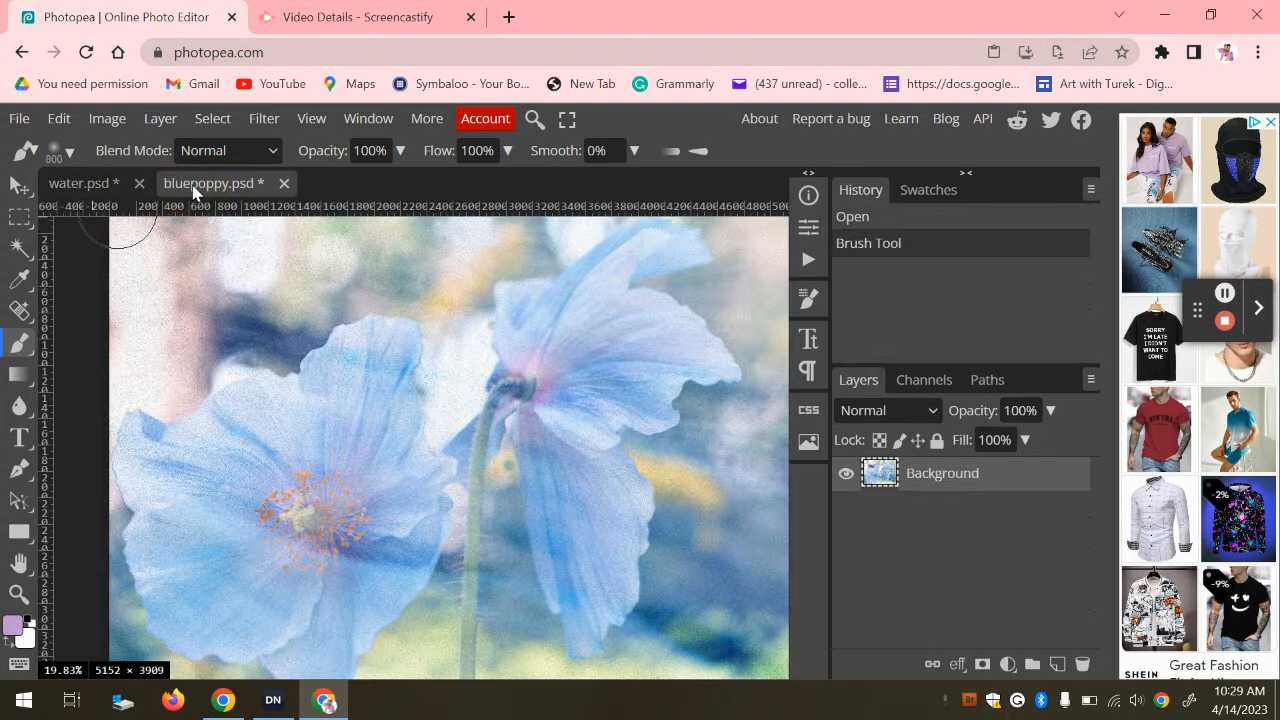
click(19, 281)
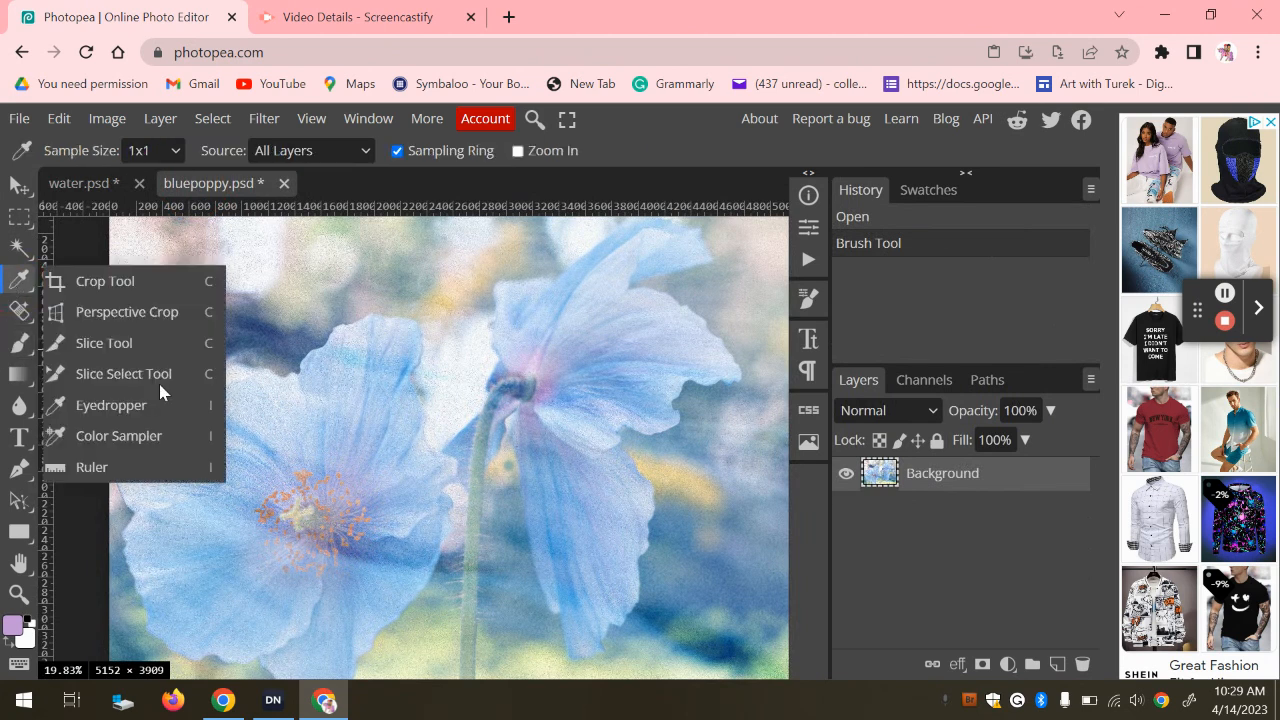
click(296, 515)
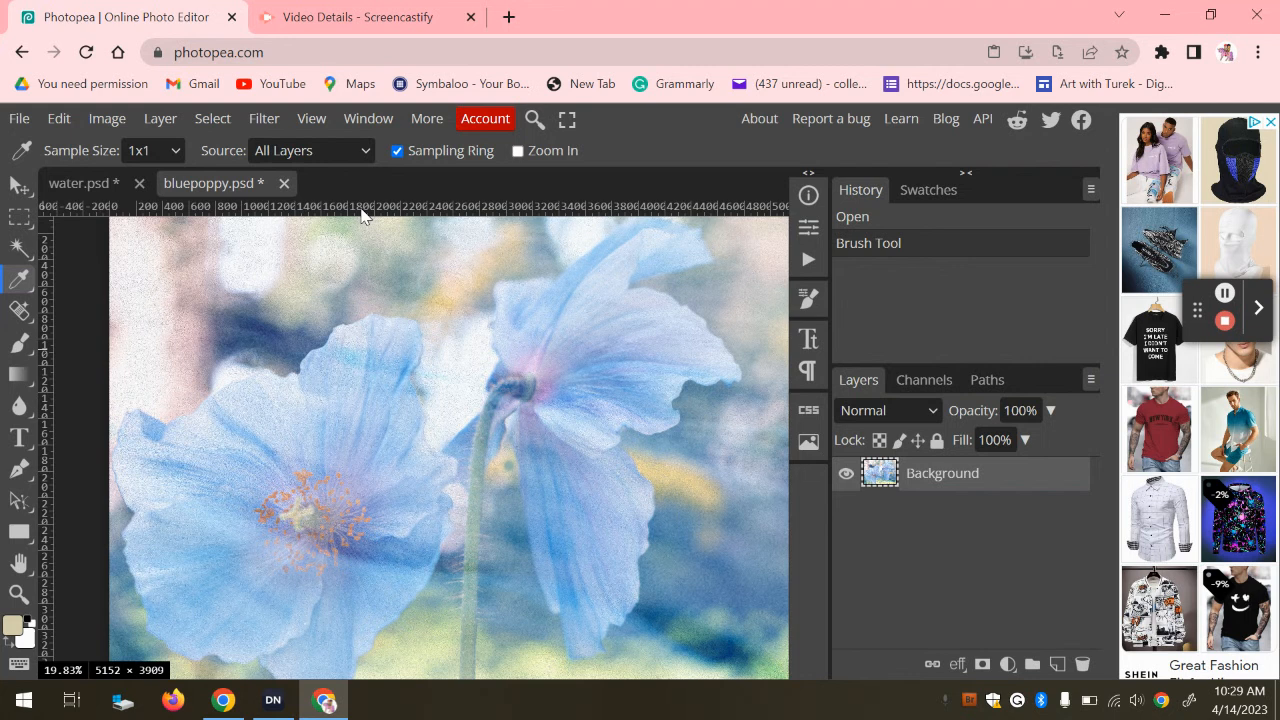
Paint the left poppy's center in water.psd pale yellow on Layer 4 using a 175 px brush.
click(86, 185)
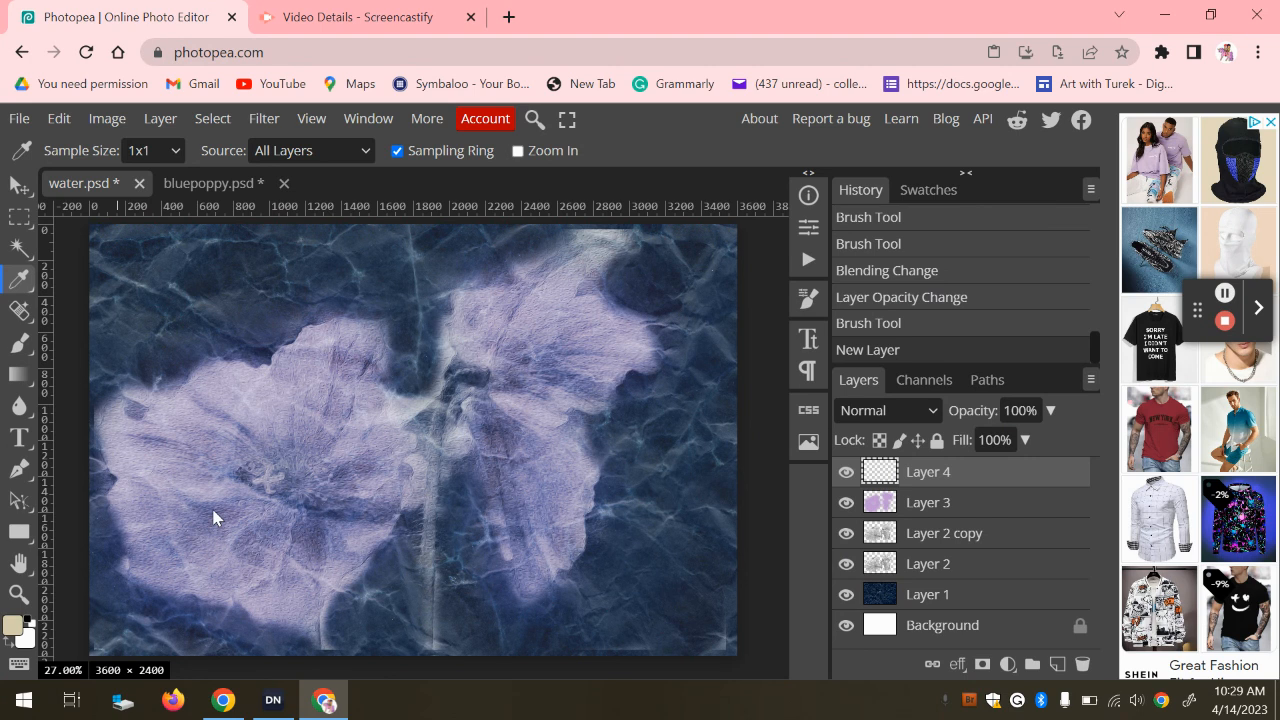
scroll(213, 517, up, 3)
click(22, 346)
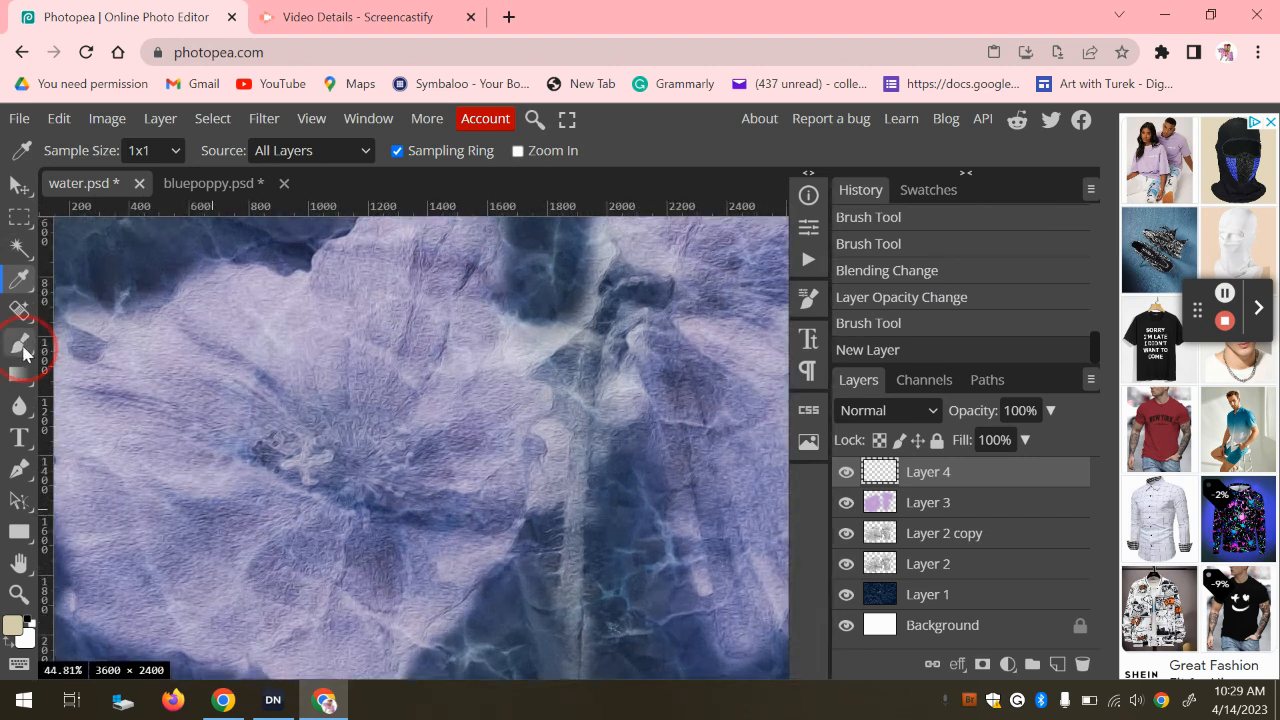
key(bracketleft)
key(bracketleft)
key(bracketleft)
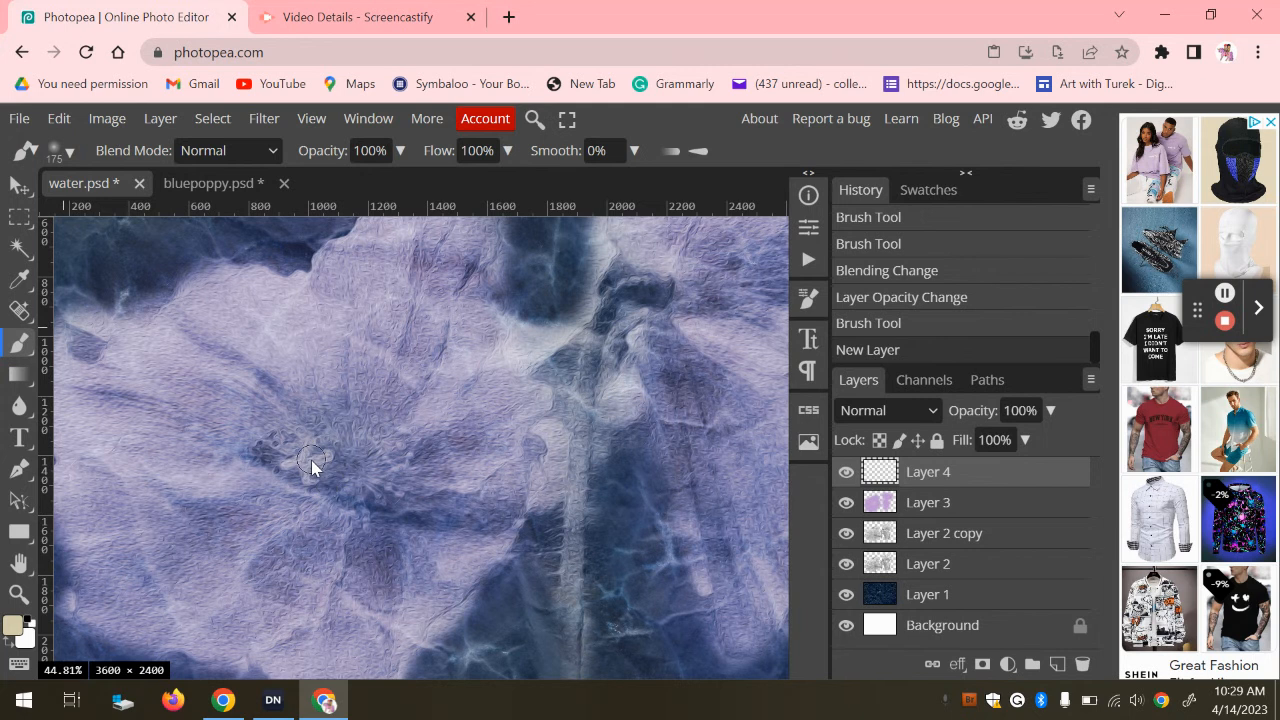
click(311, 461)
click(306, 459)
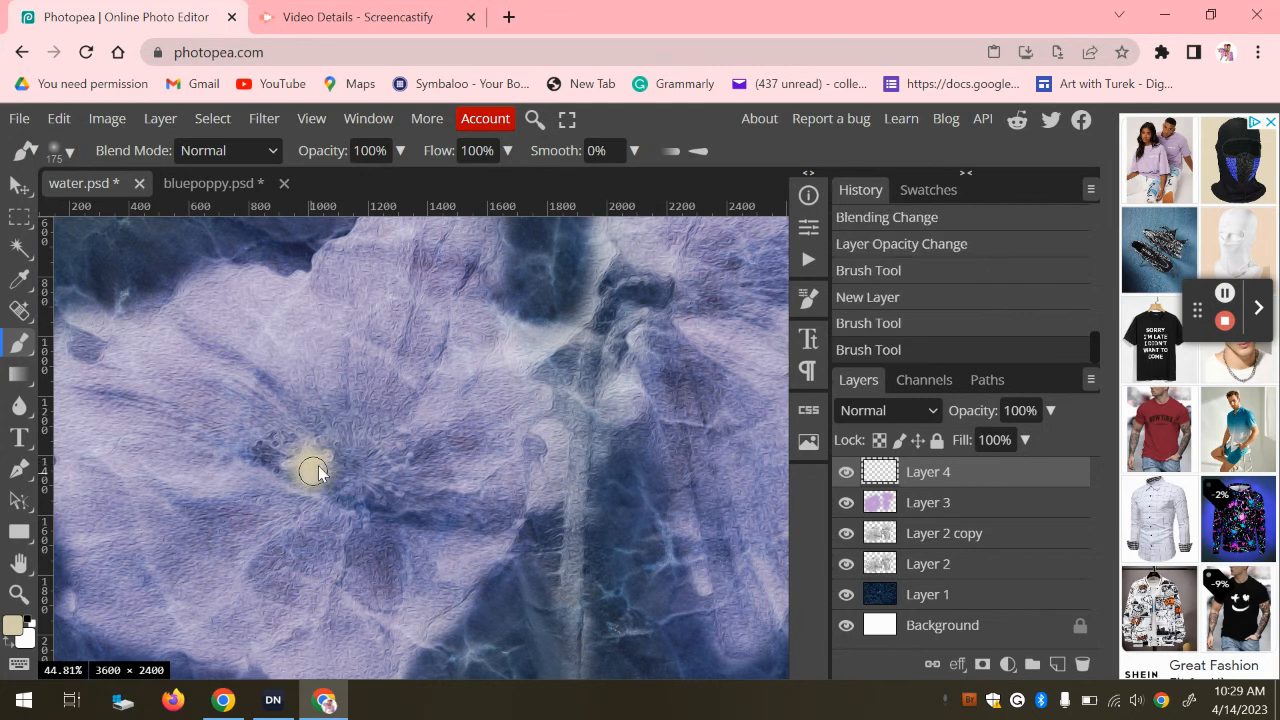
click(297, 464)
click(290, 462)
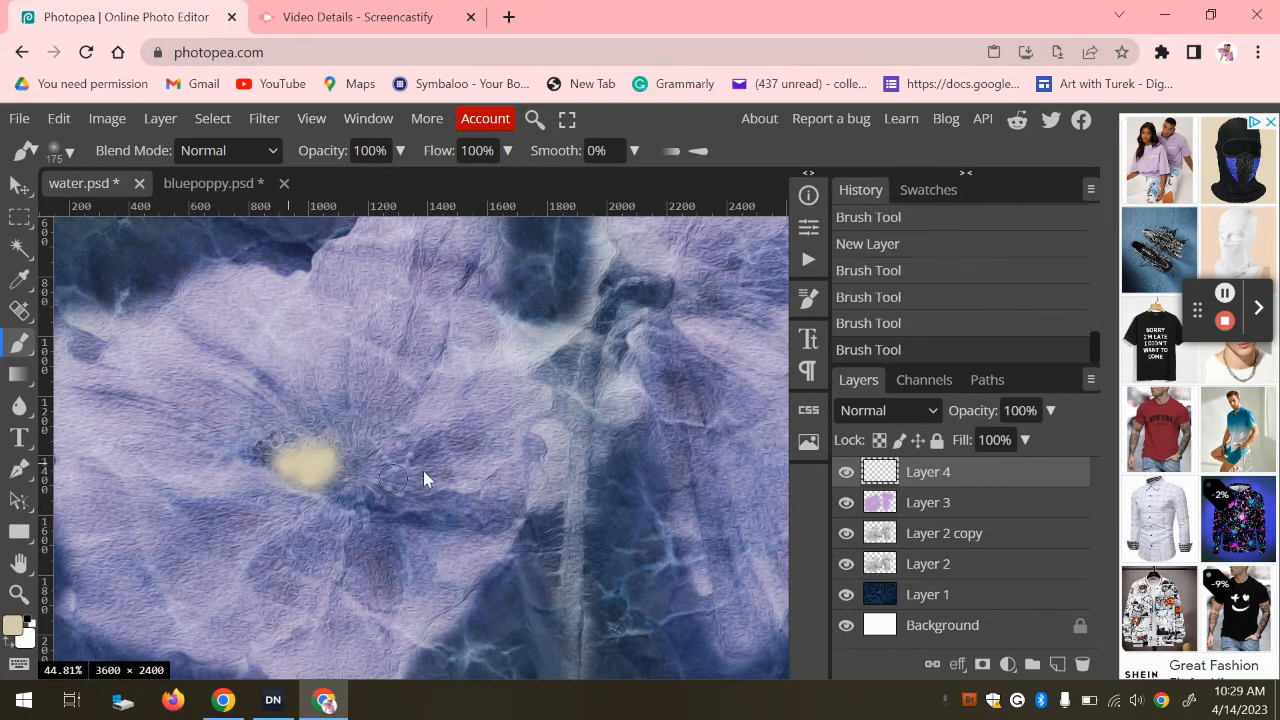
Lower the opacity of Layer 4 to 37%.
scroll(714, 410, right, 4)
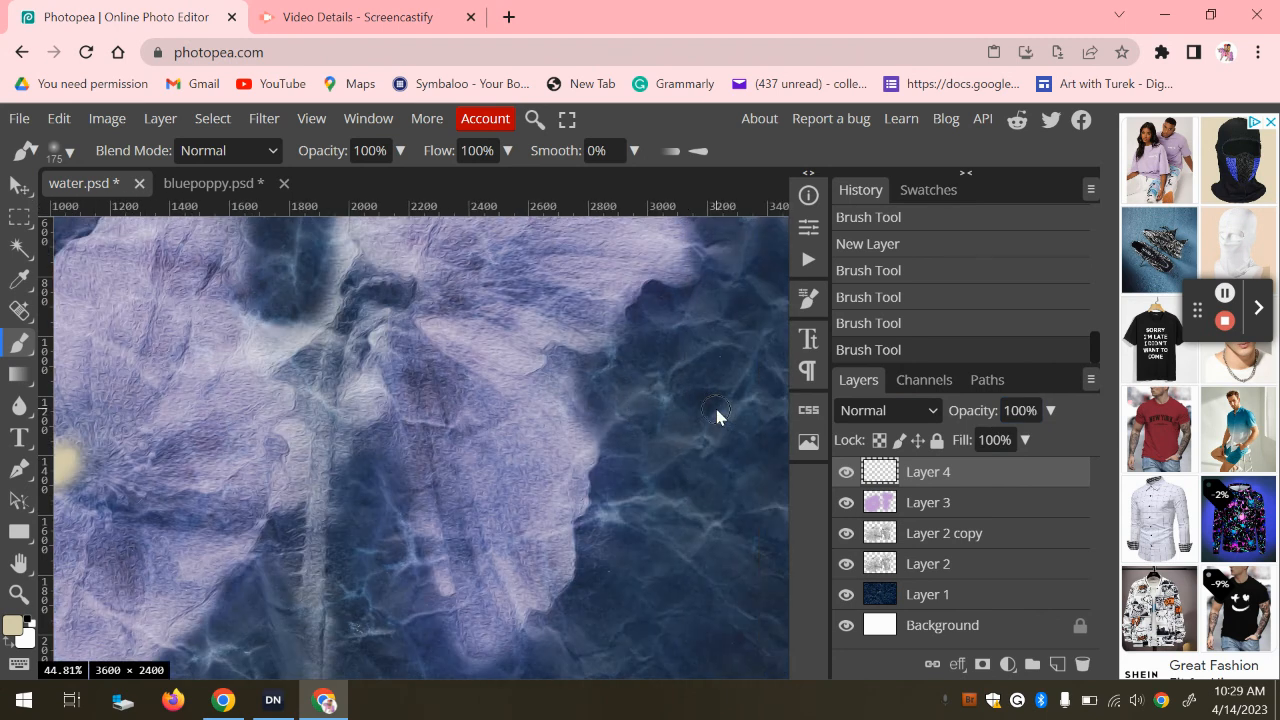
scroll(714, 404, left, 2)
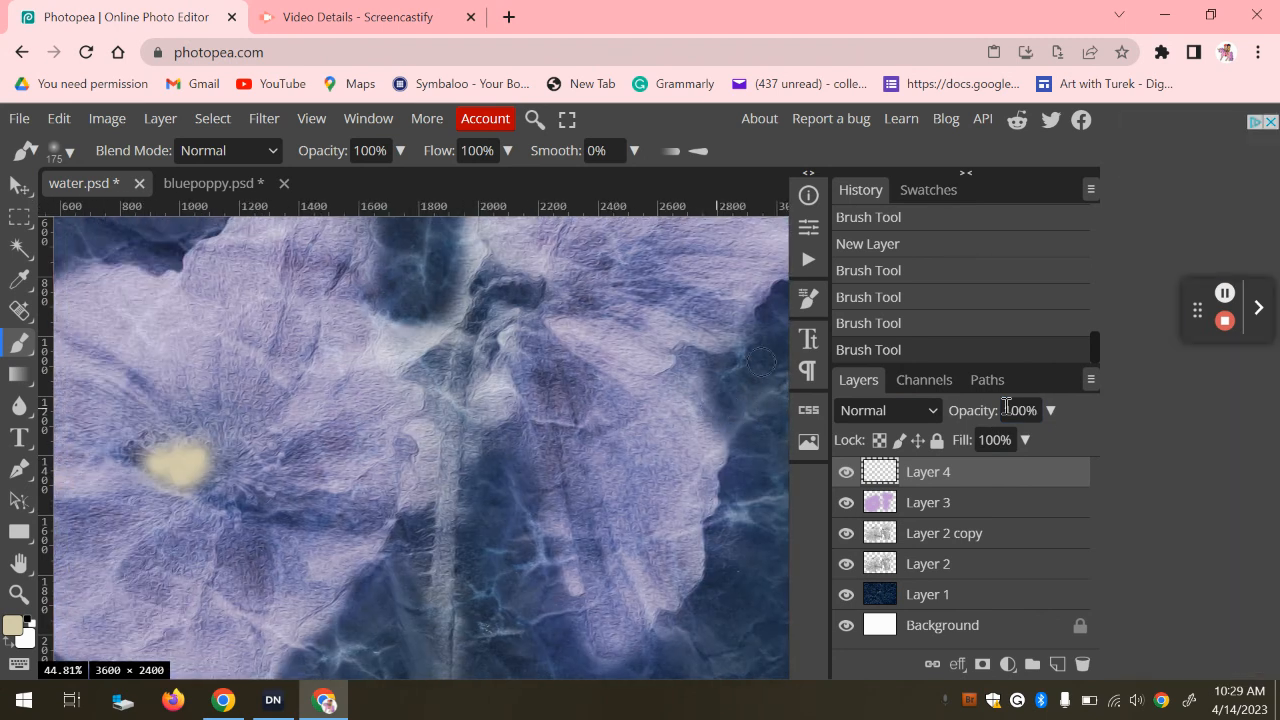
click(1050, 410)
drag(1050, 441, 993, 444)
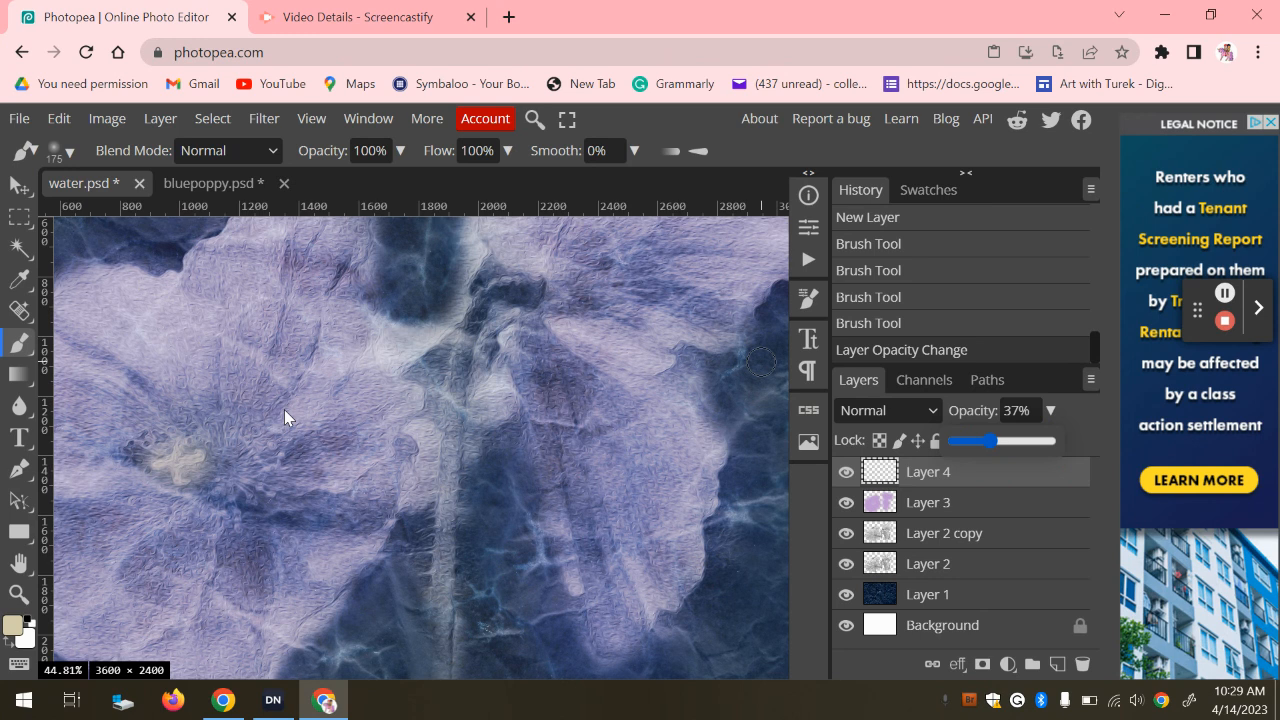
scroll(284, 412, down, 3)
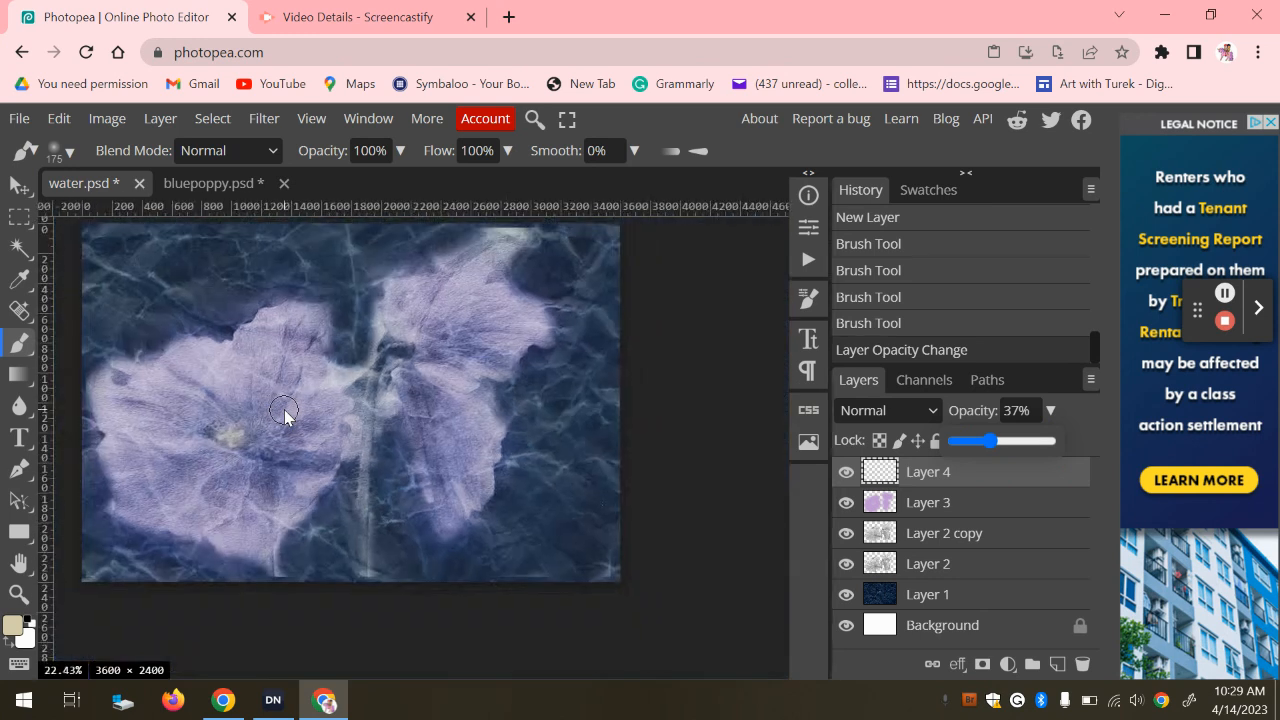
scroll(284, 412, up, 2)
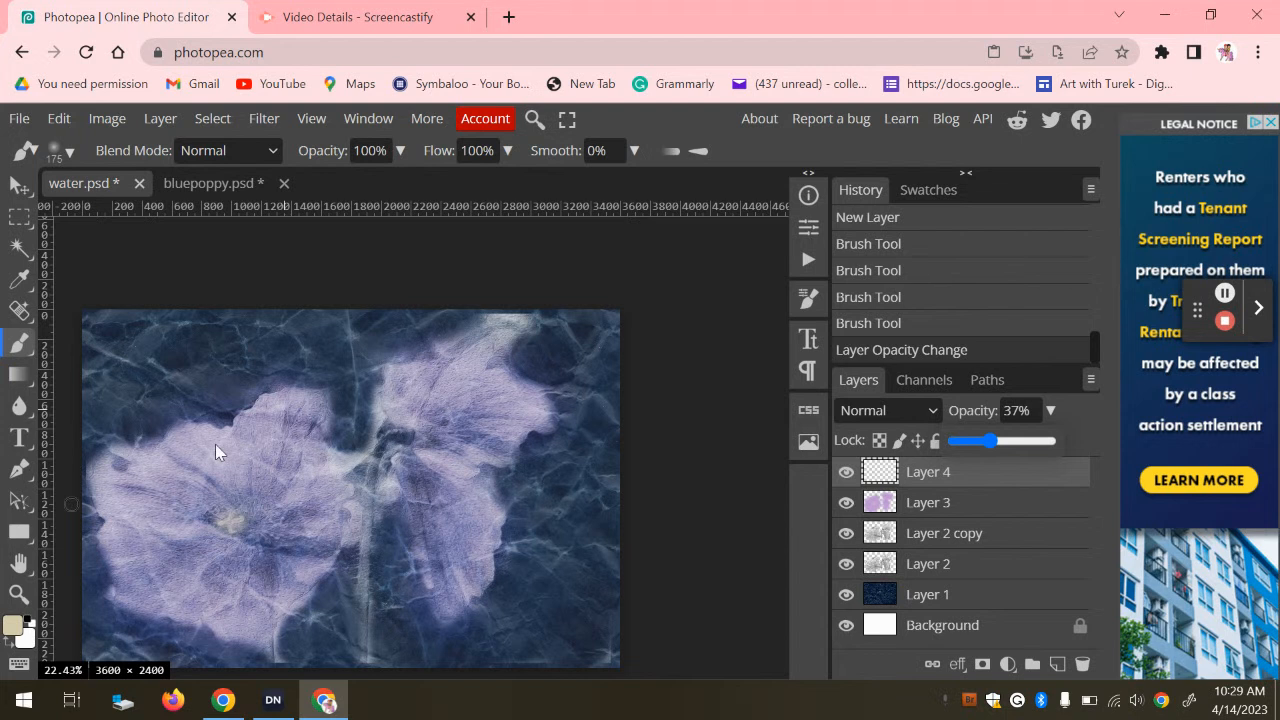
Change the foreground color to the dark teal blue 06465c.
scroll(371, 438, up, 3)
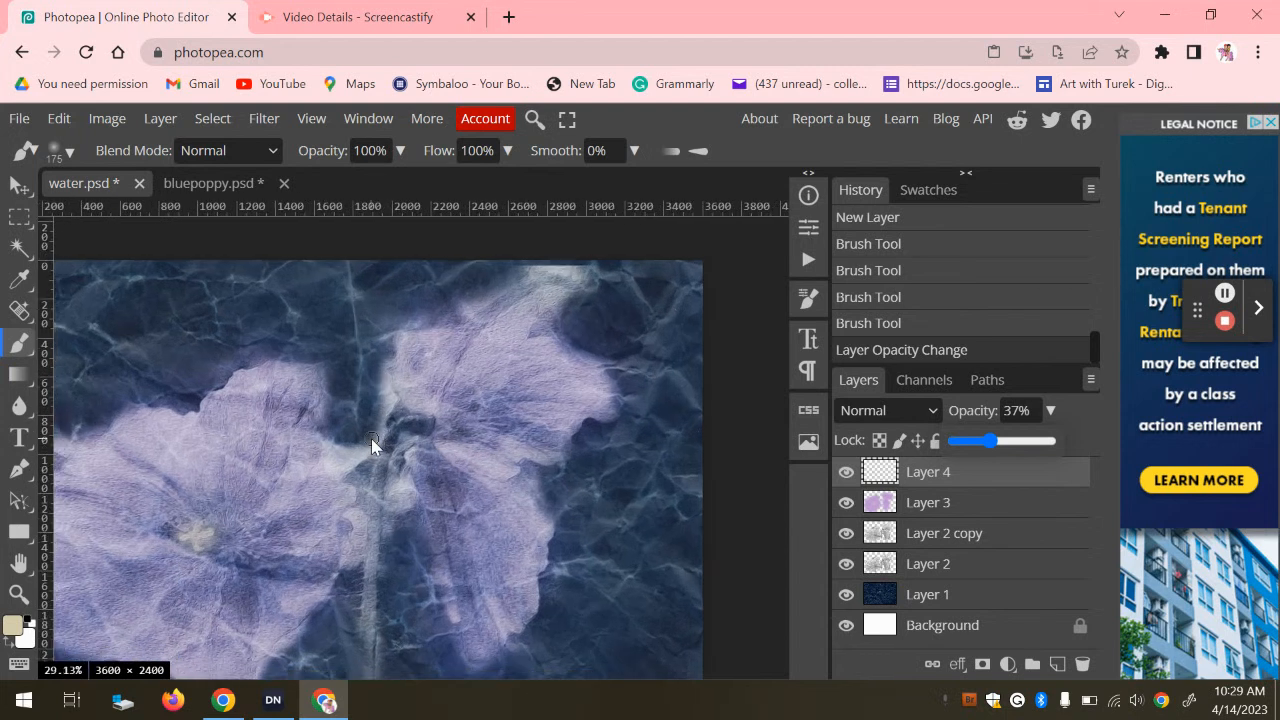
scroll(371, 438, left, 1)
scroll(371, 438, right, 1)
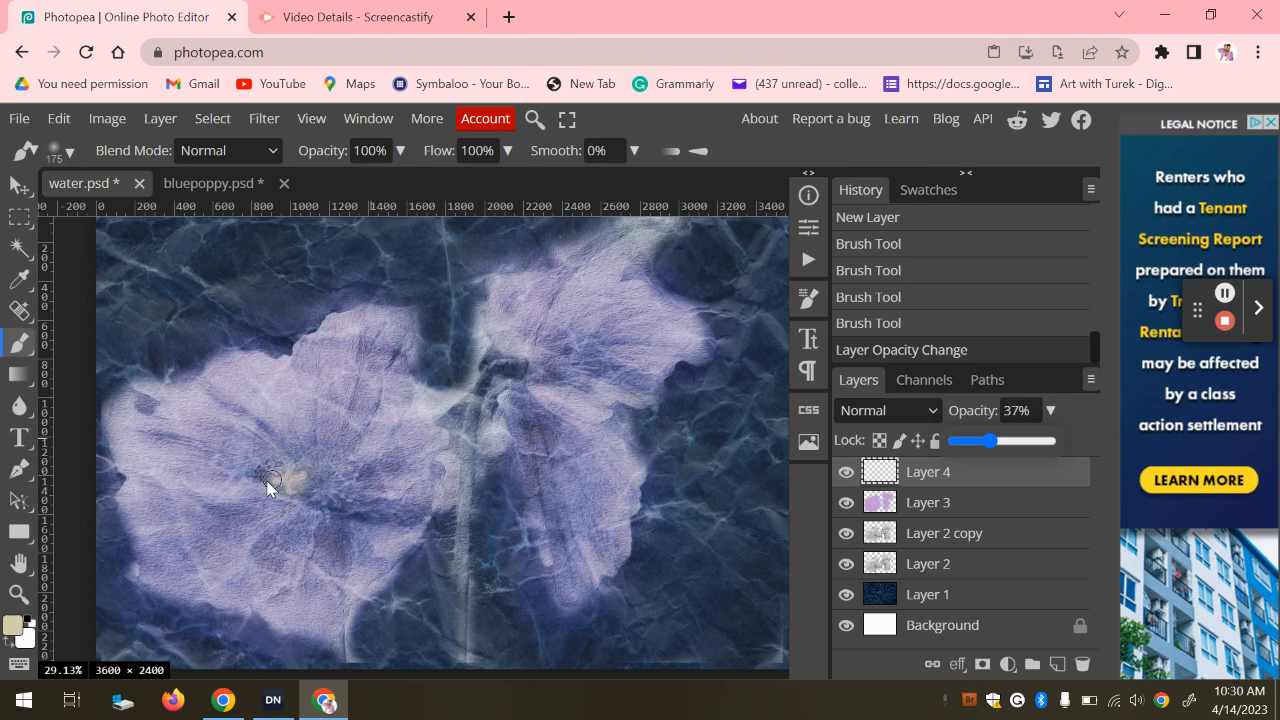
click(12, 625)
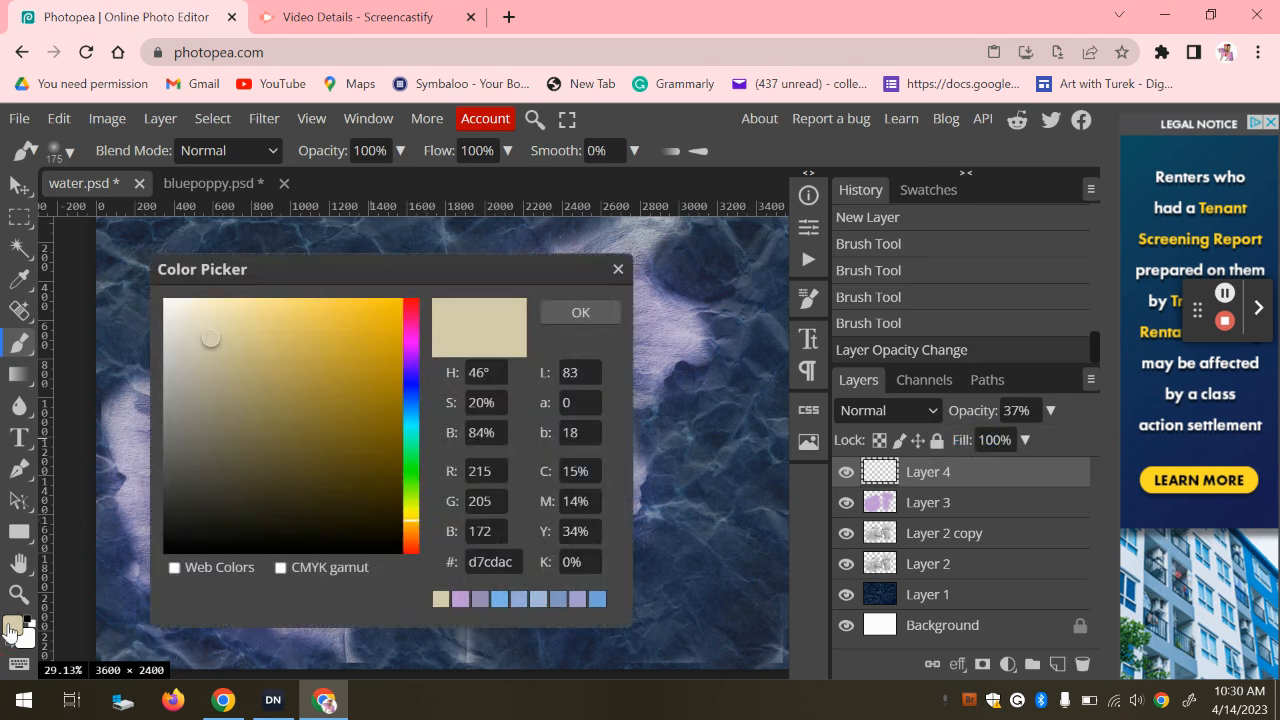
click(411, 392)
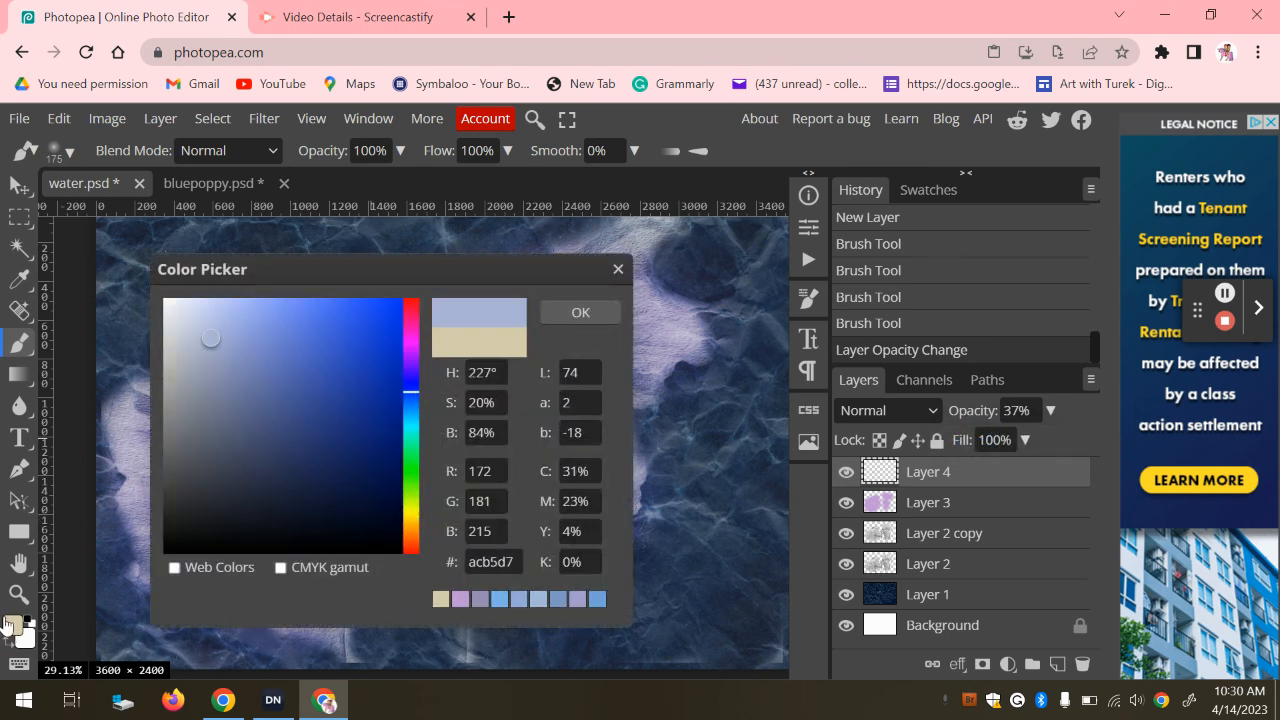
click(12, 625)
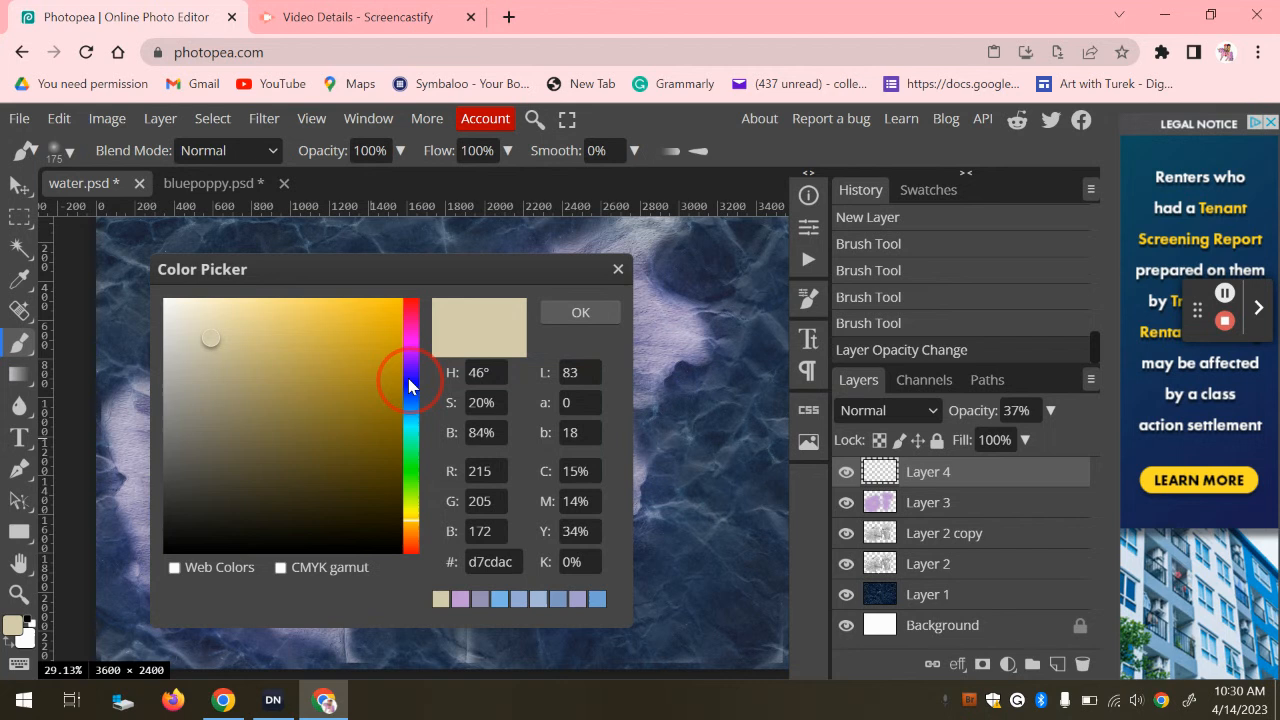
click(411, 413)
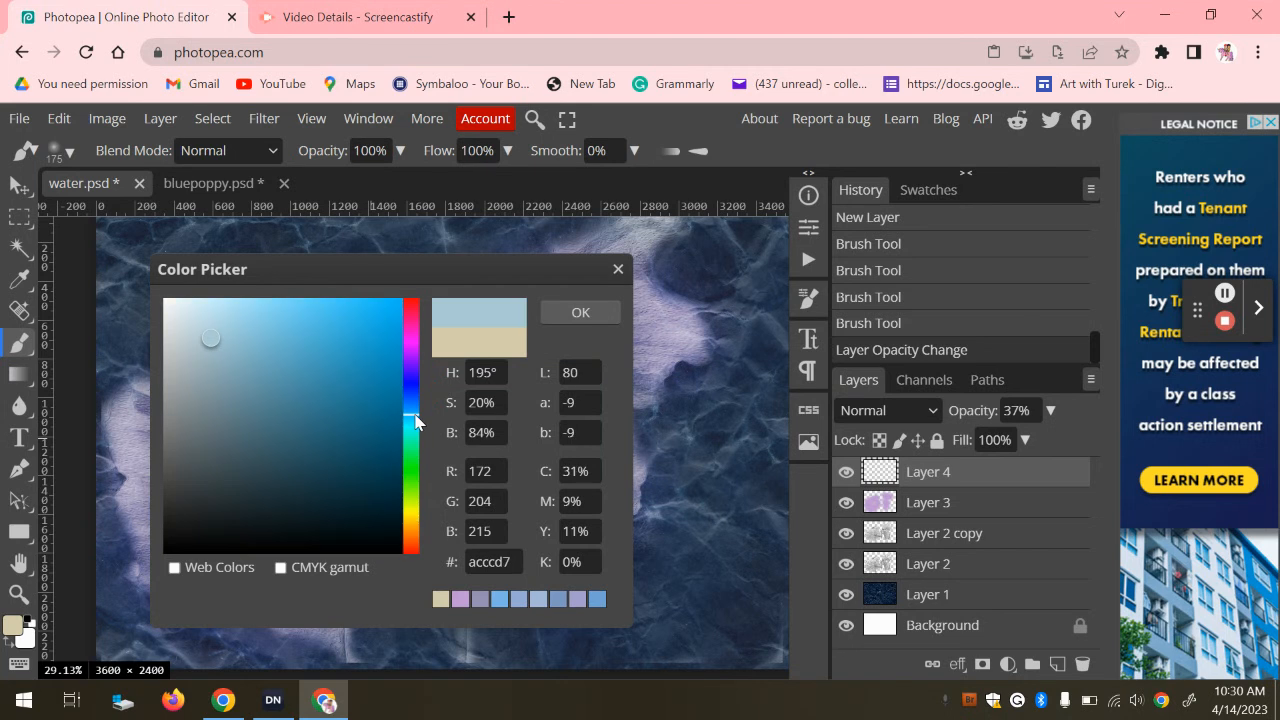
click(311, 346)
click(263, 344)
click(367, 348)
click(372, 508)
click(388, 461)
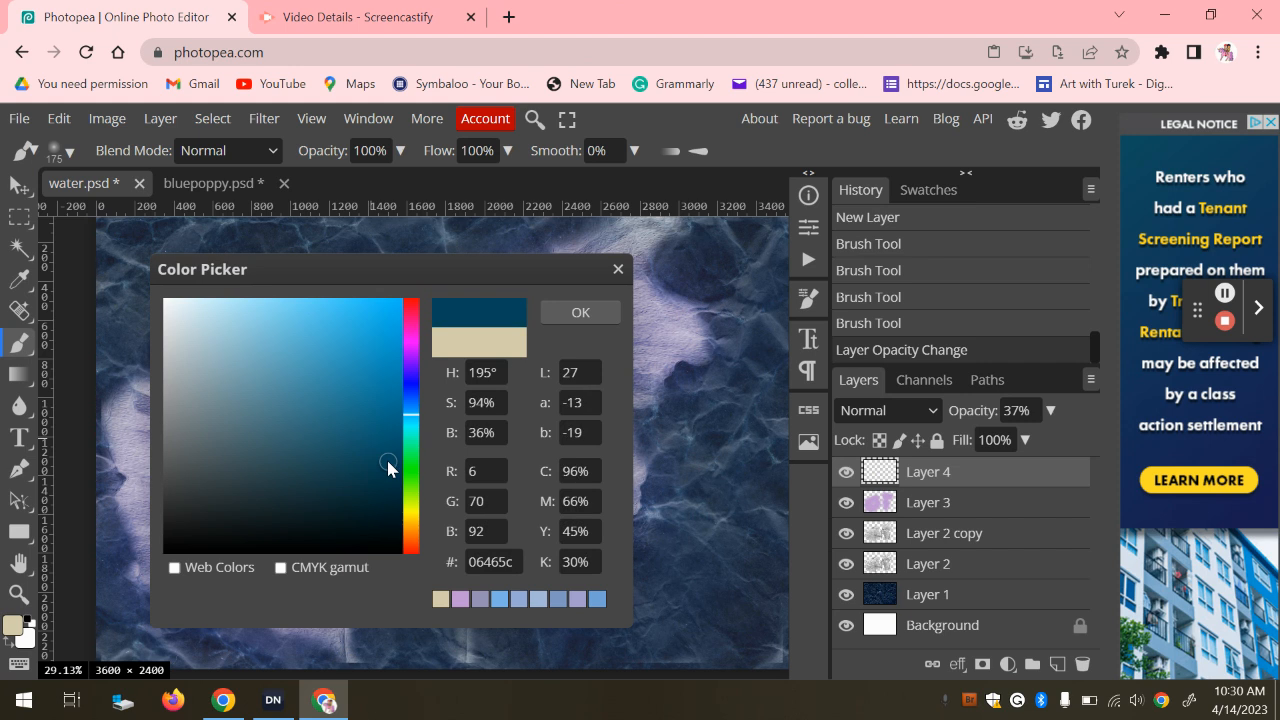
click(580, 313)
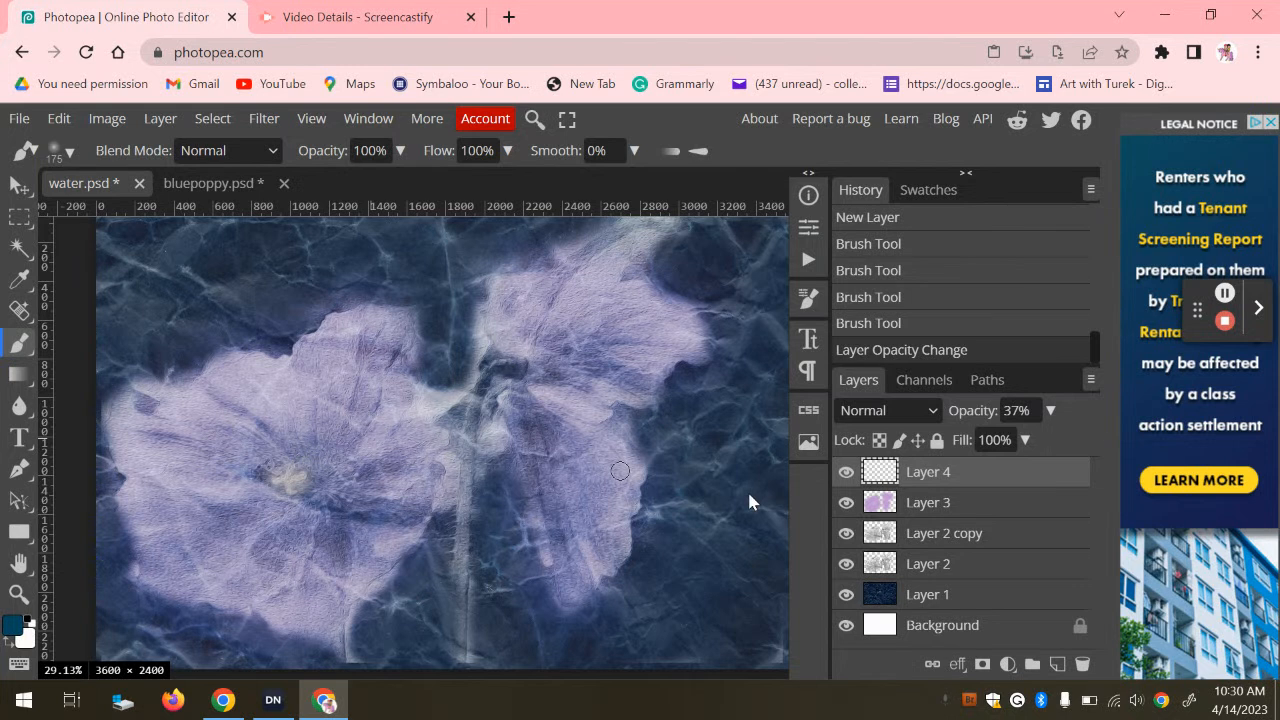
click(1222, 300)
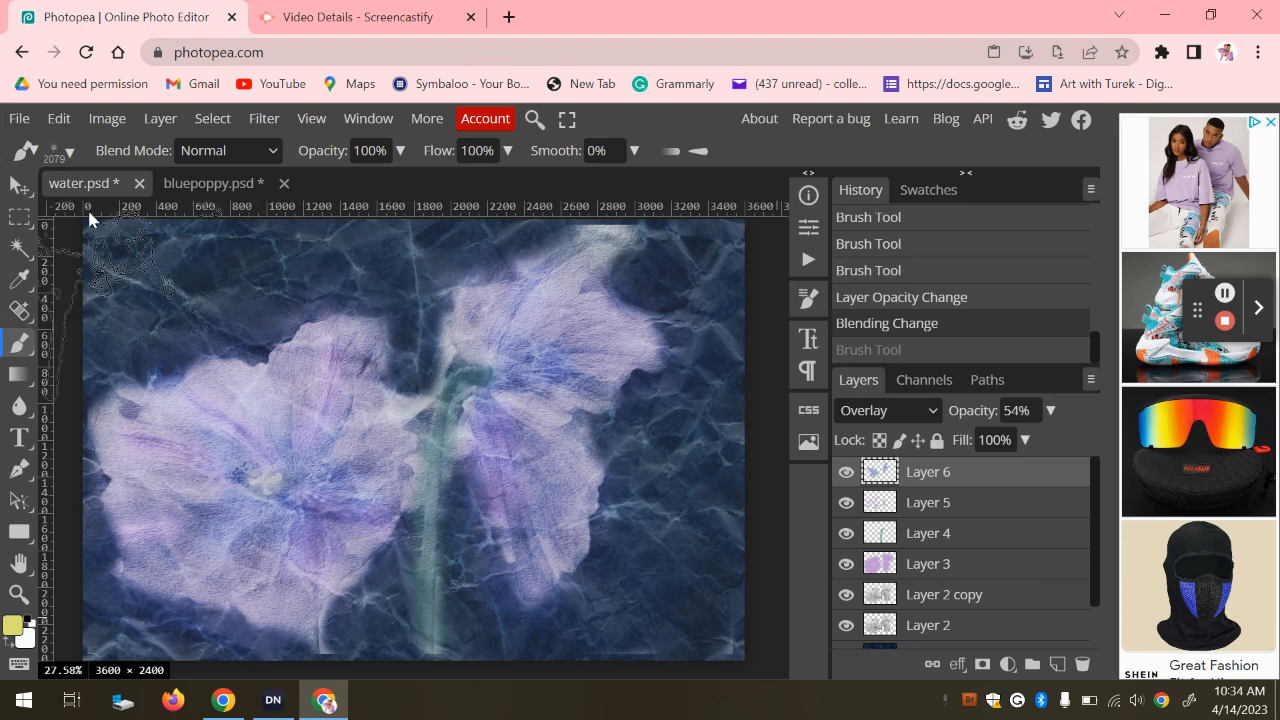
Load the WG_Watercolor_1 brush set from the Downloads folder and look through its brush tips.
click(20, 120)
click(44, 180)
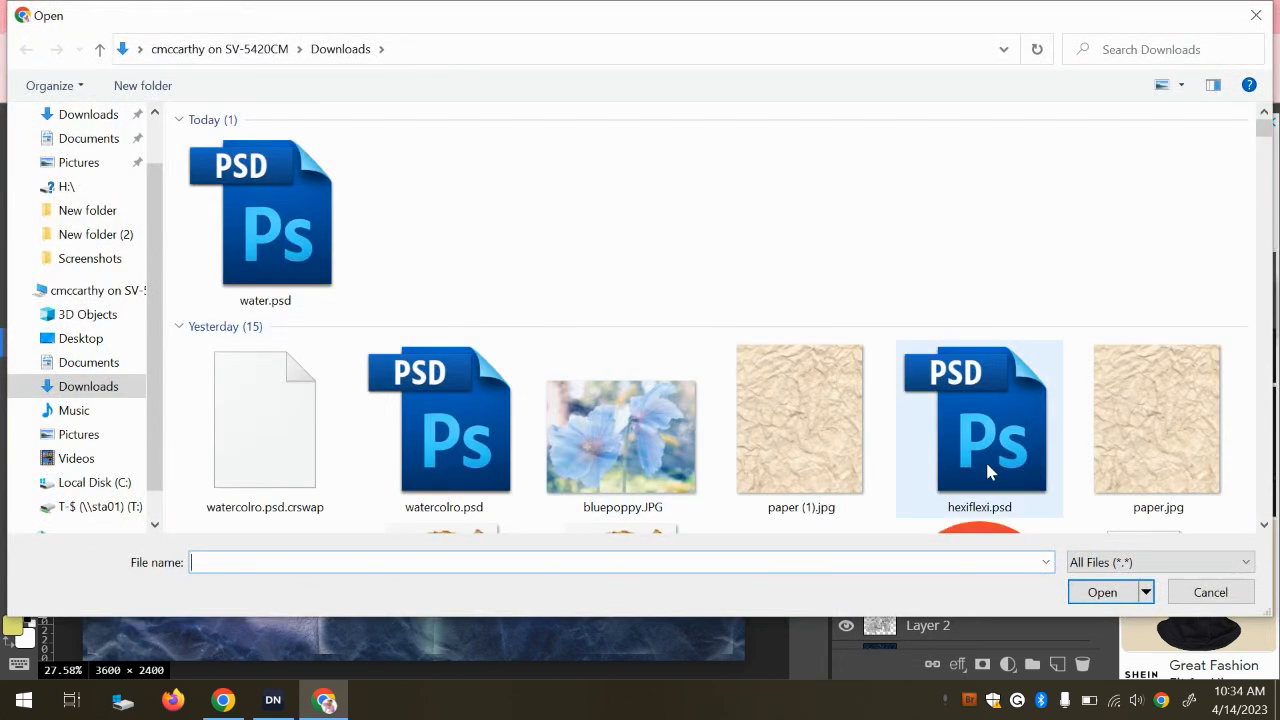
scroll(985, 459, down, 5)
double_click(480, 291)
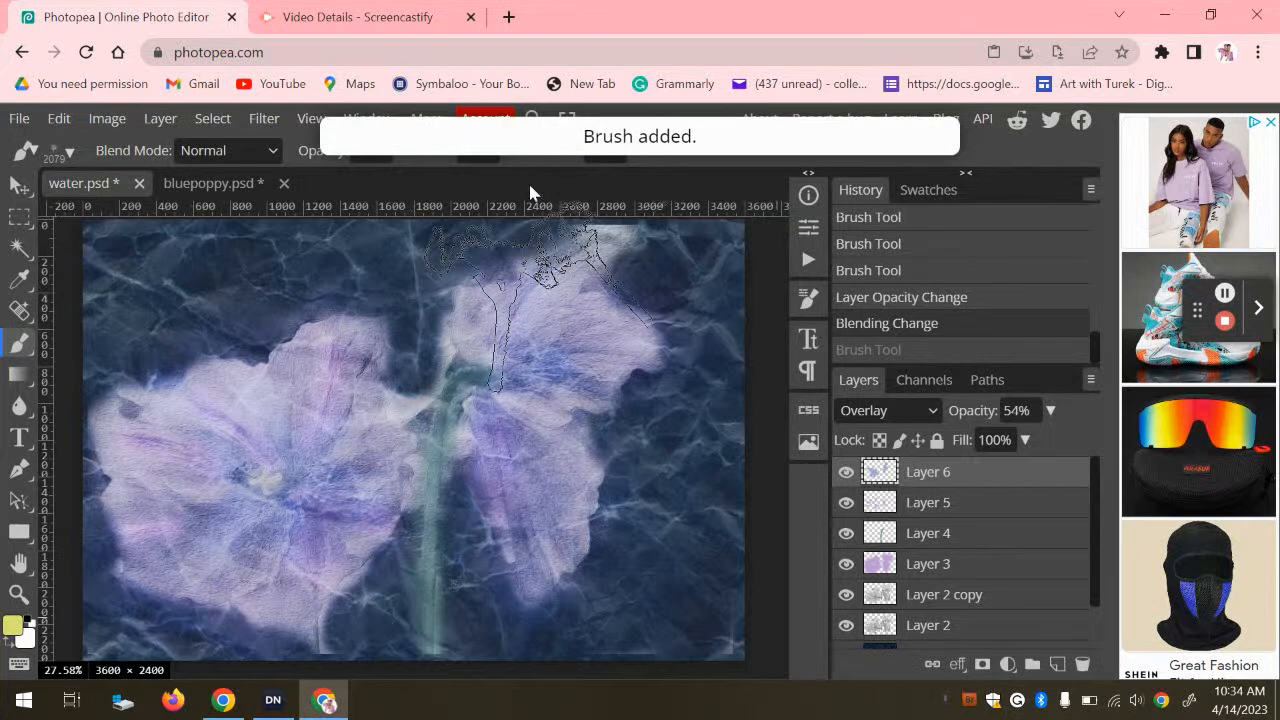
click(66, 155)
scroll(184, 328, down, 3)
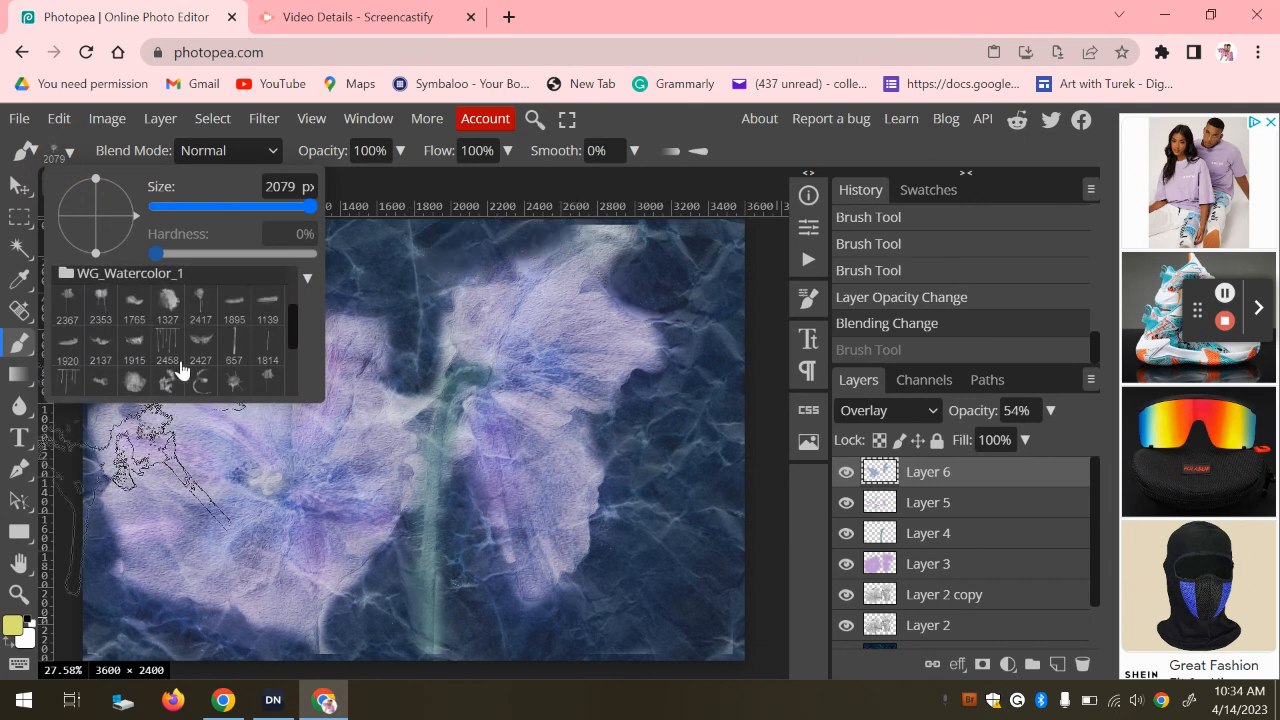
scroll(94, 375, down, 3)
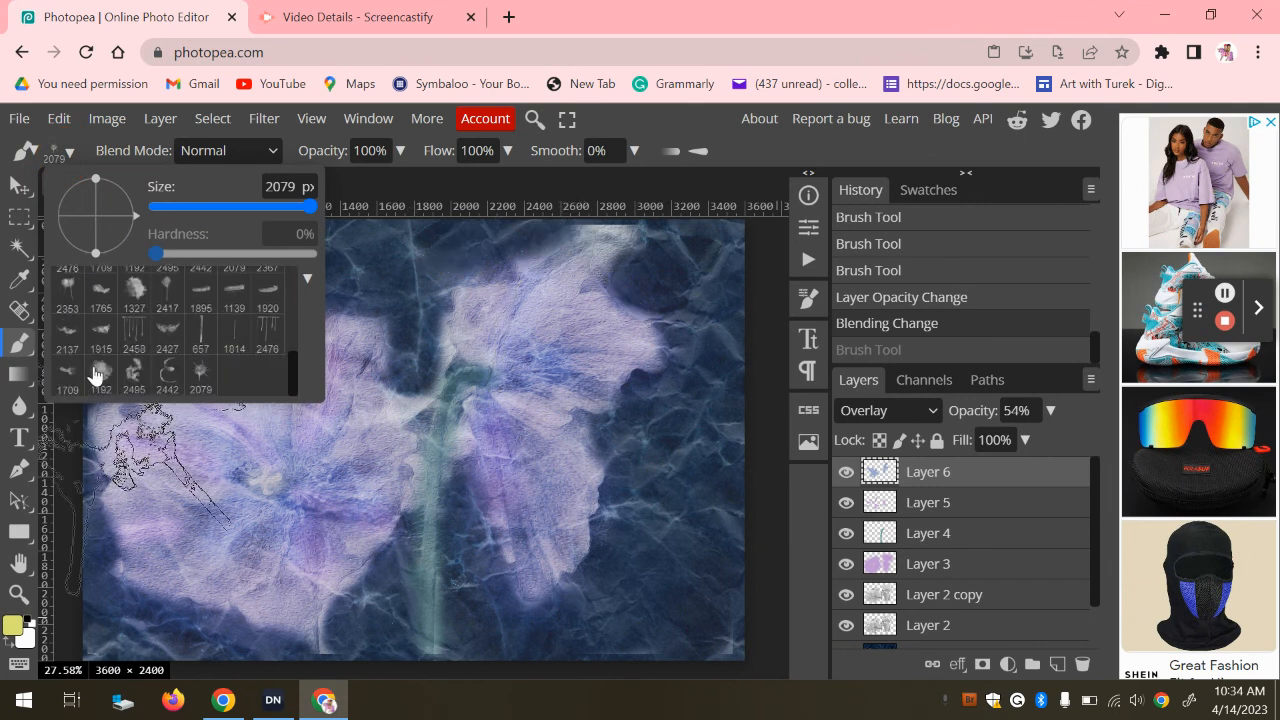
scroll(94, 375, up, 2)
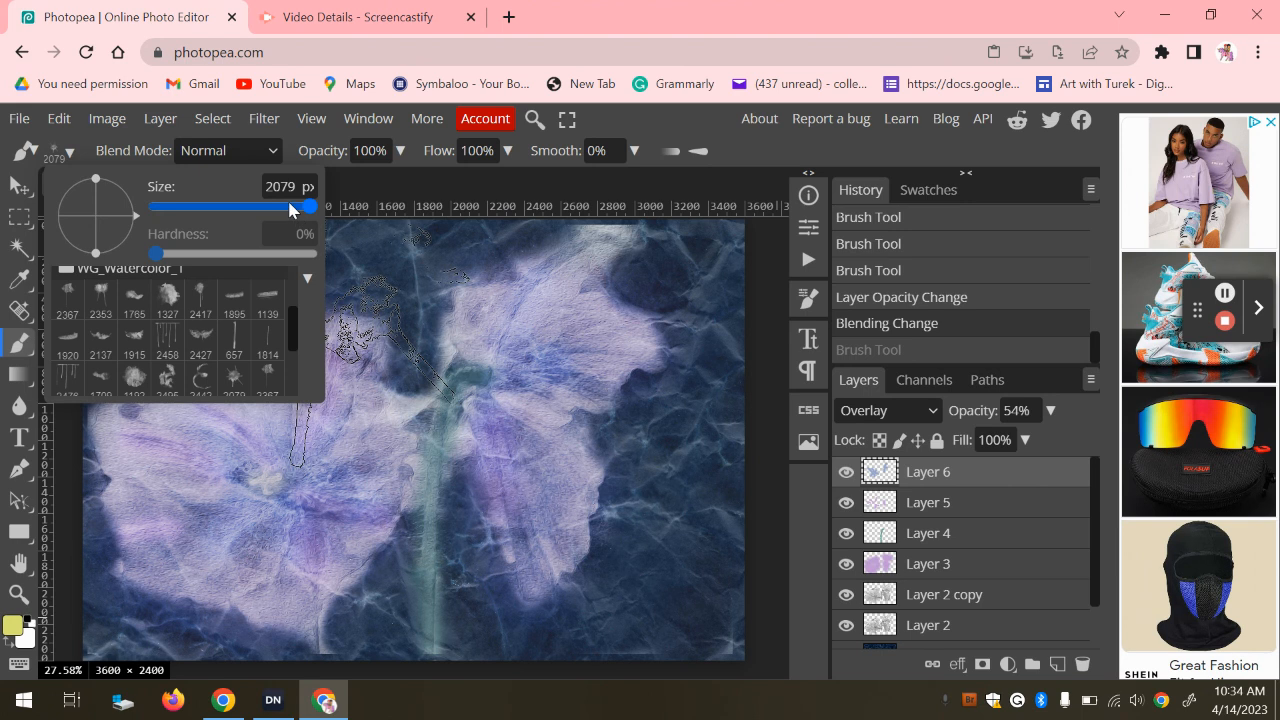
click(69, 155)
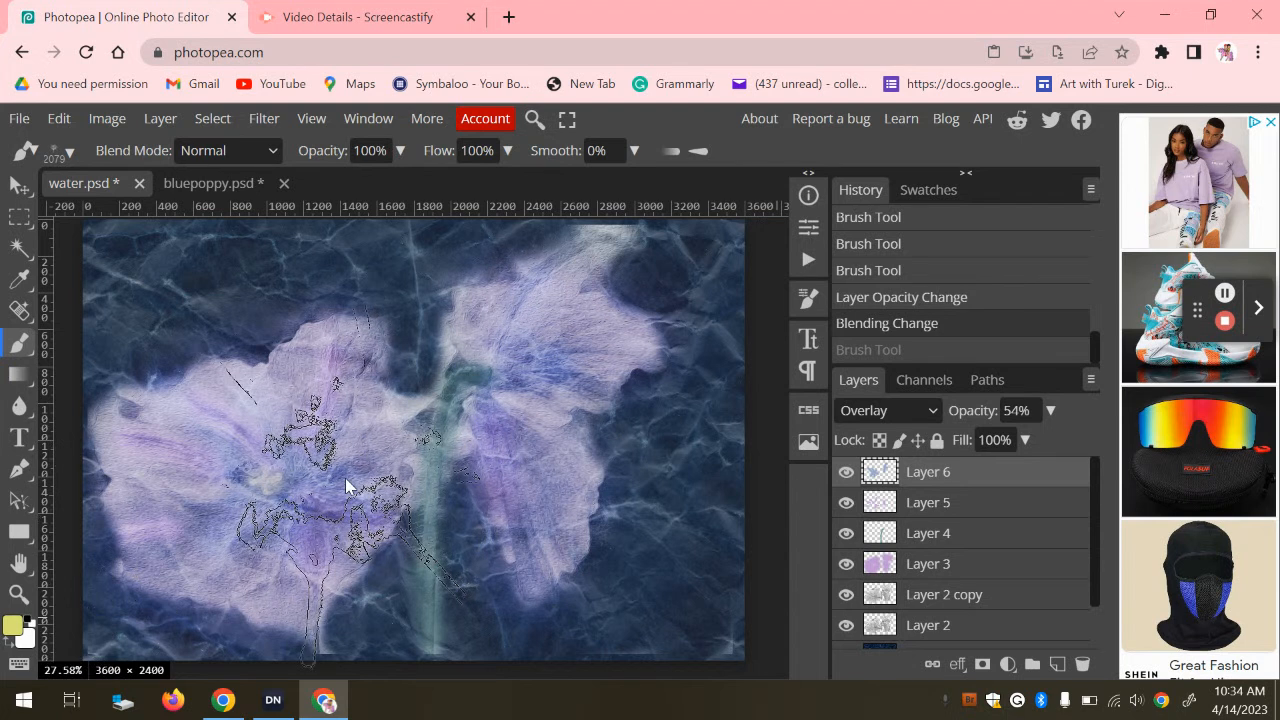
Enlarge the watercolor splatter brush to 3500 px and reduce it back to 1700 px.
key(bracketright)
key(bracketright)
key(bracketright)
key(bracketright)
key(bracketright)
key(bracketright)
key(bracketright)
key(bracketright)
key(bracketright)
key(bracketright)
key(bracketright)
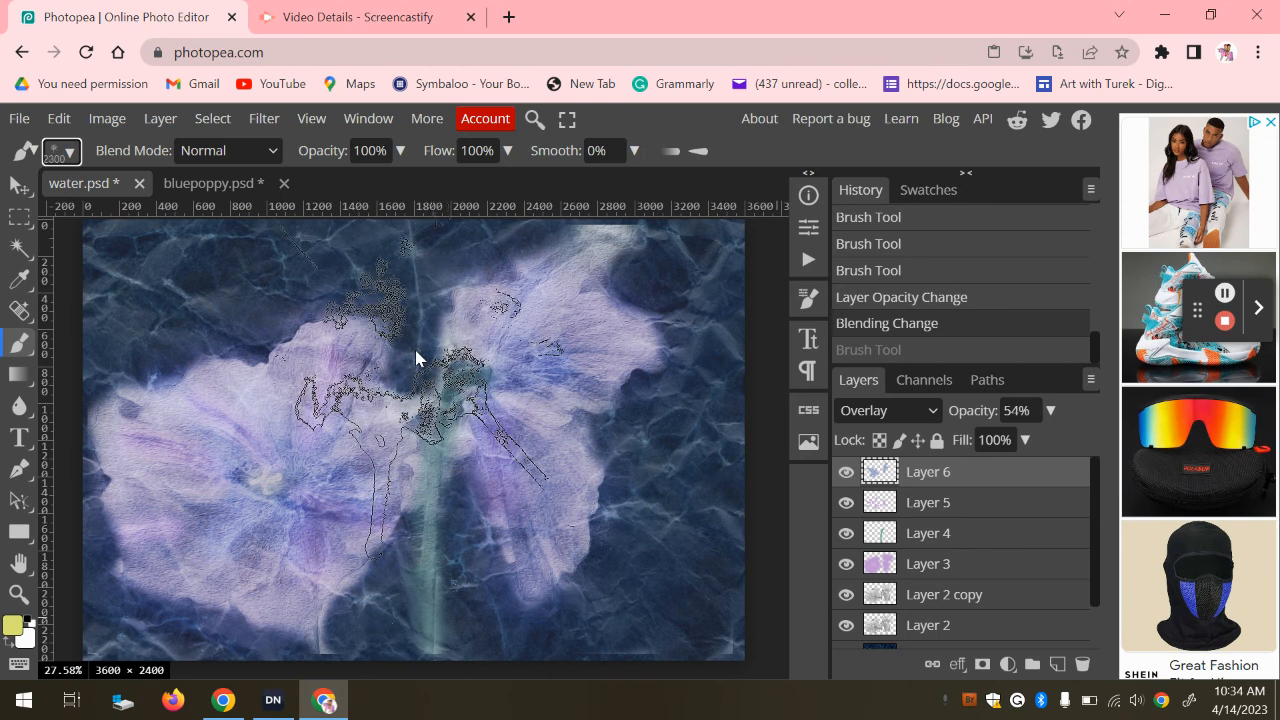
key(bracketright)
key(bracketright)
key(bracketright)
key(bracketright)
key(bracketright)
key(bracketright)
key(bracketright)
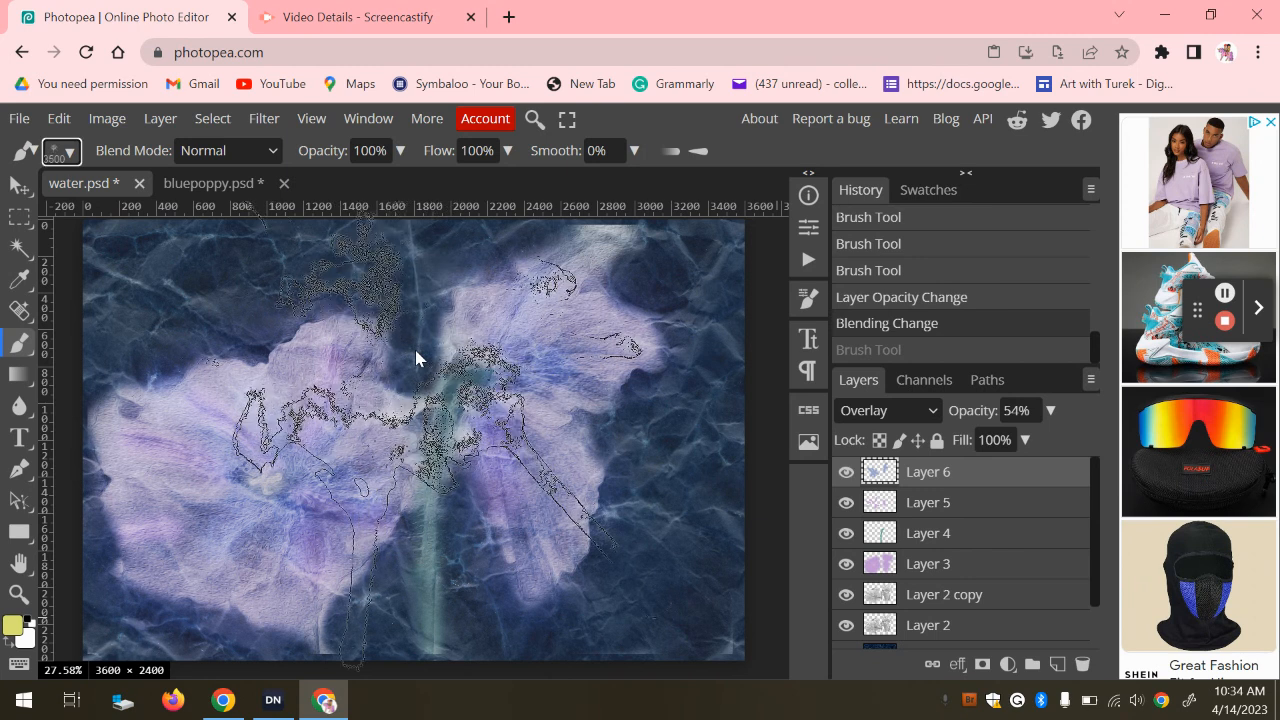
key(bracketleft)
key(bracketleft)
key(bracketleft)
key(bracketleft)
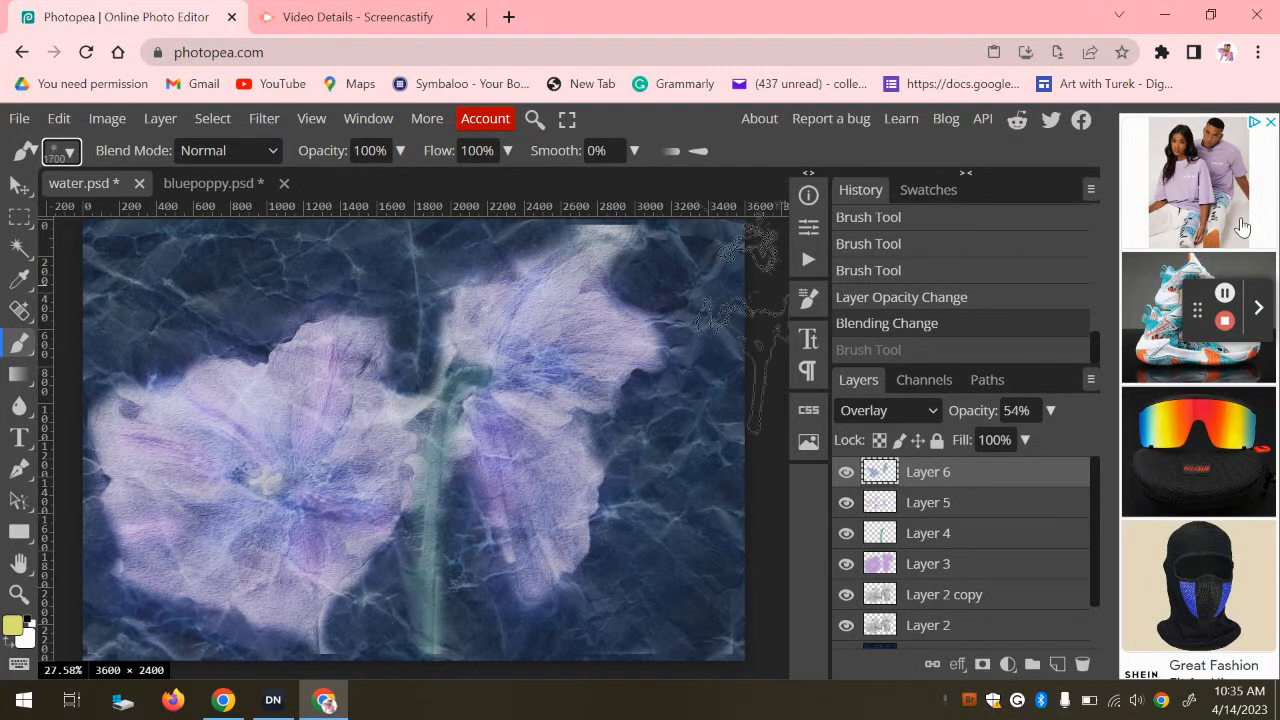
Set the splatter brush's angle to 169°, roundness to 97% and spacing to 83%.
click(809, 297)
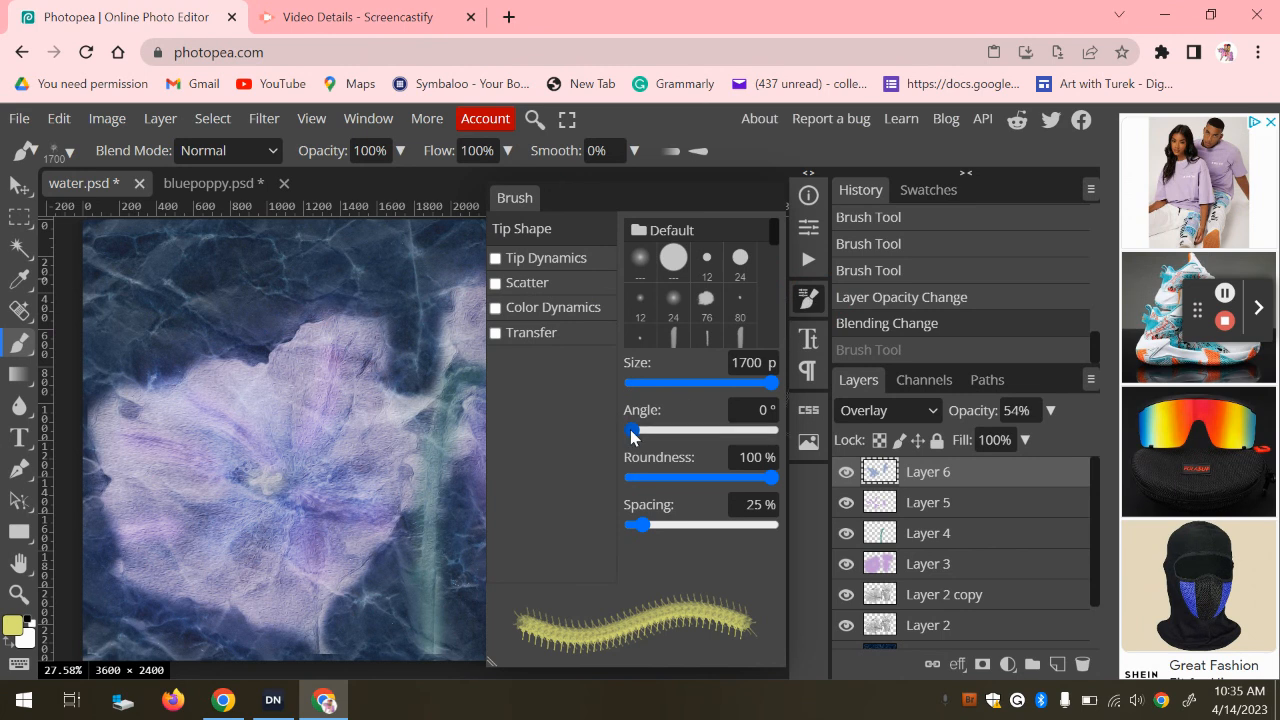
mouse_move(631, 432)
mouse_down()
mouse_move(714, 431)
mouse_move(697, 431)
mouse_up()
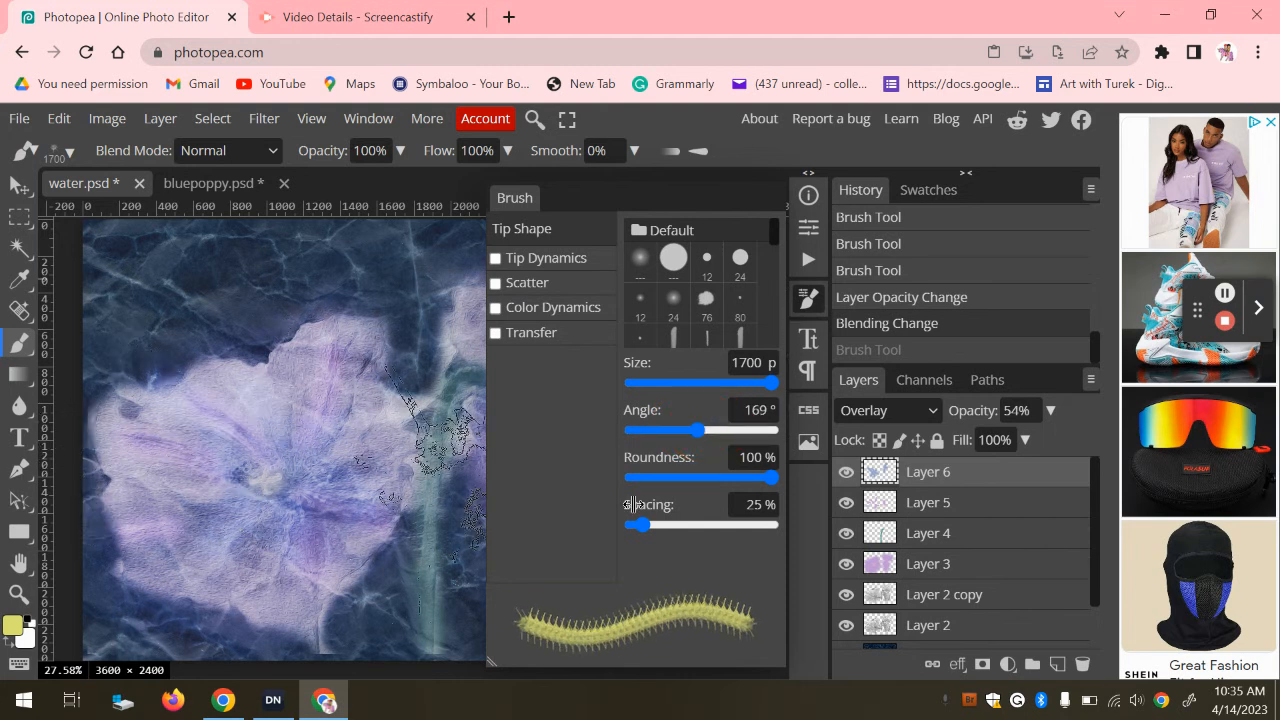
mouse_move(771, 477)
mouse_down()
mouse_move(690, 481)
mouse_move(805, 489)
mouse_move(768, 485)
mouse_up()
mouse_move(644, 525)
mouse_down()
mouse_move(695, 525)
mouse_move(670, 523)
mouse_up()
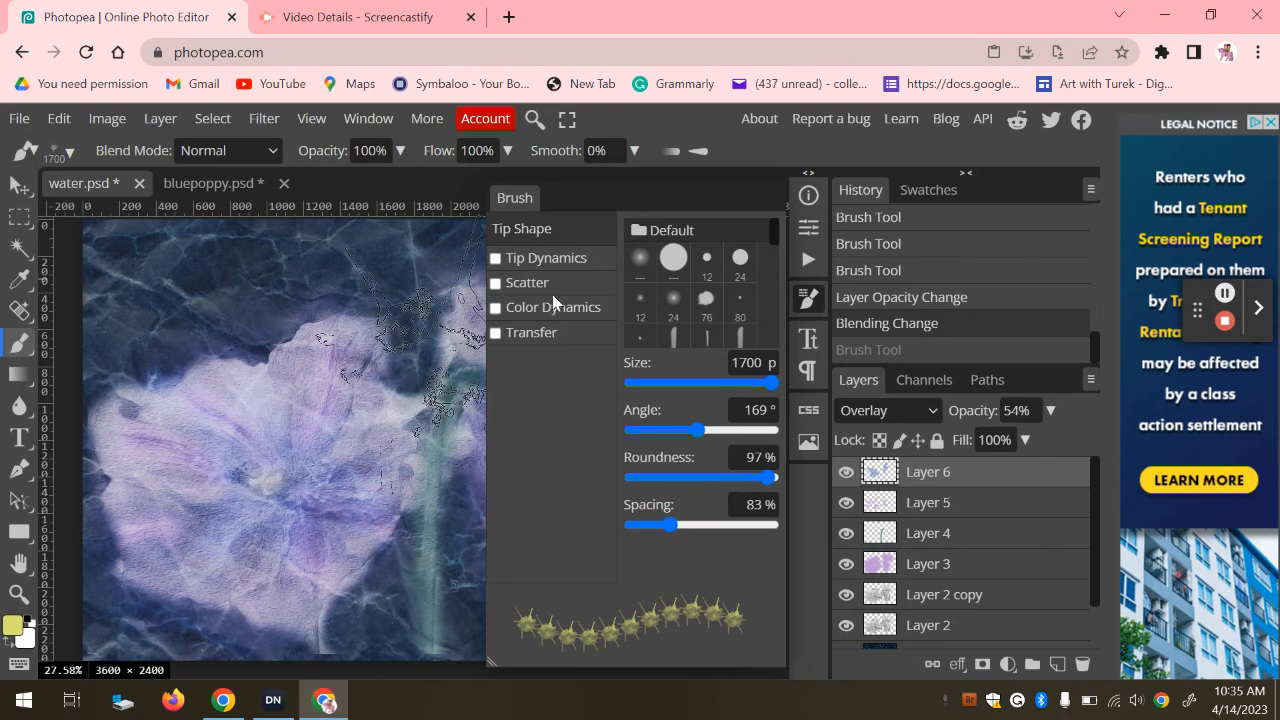
click(808, 195)
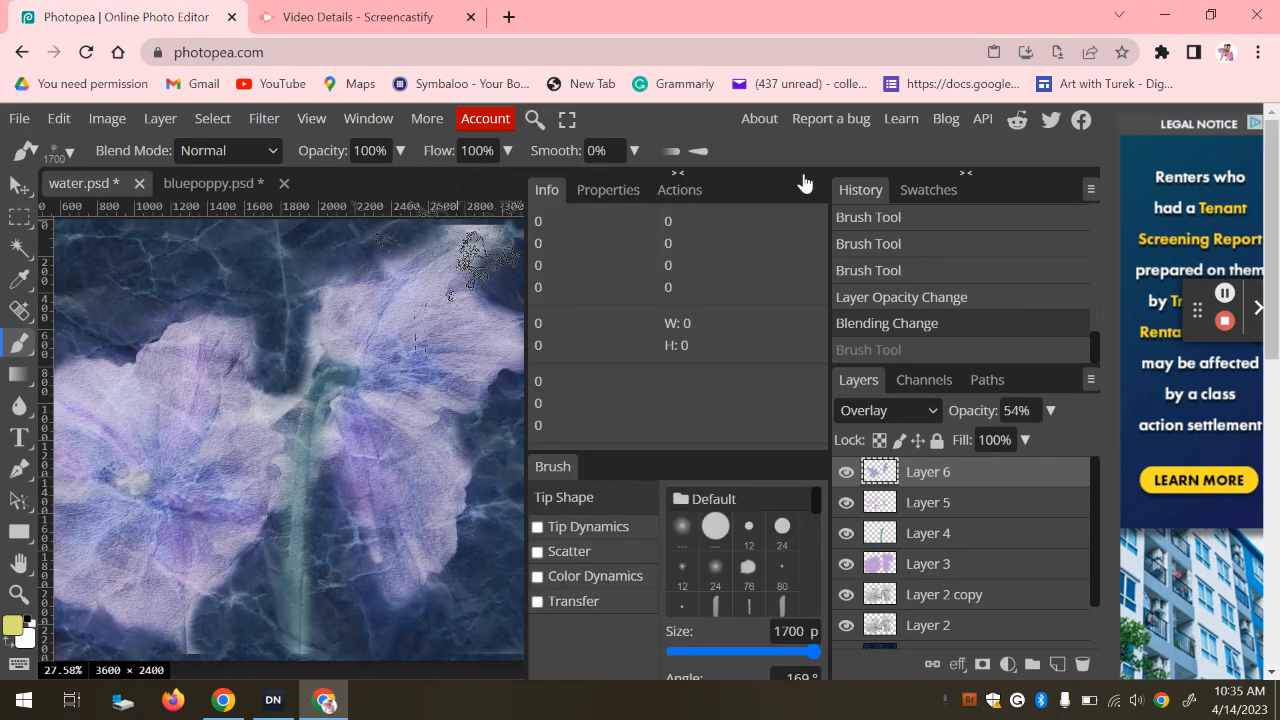
Enlarge the splatter brush to 2500 px and collapse the expanded side panels to restore the full canvas view.
scroll(218, 415, left, 3)
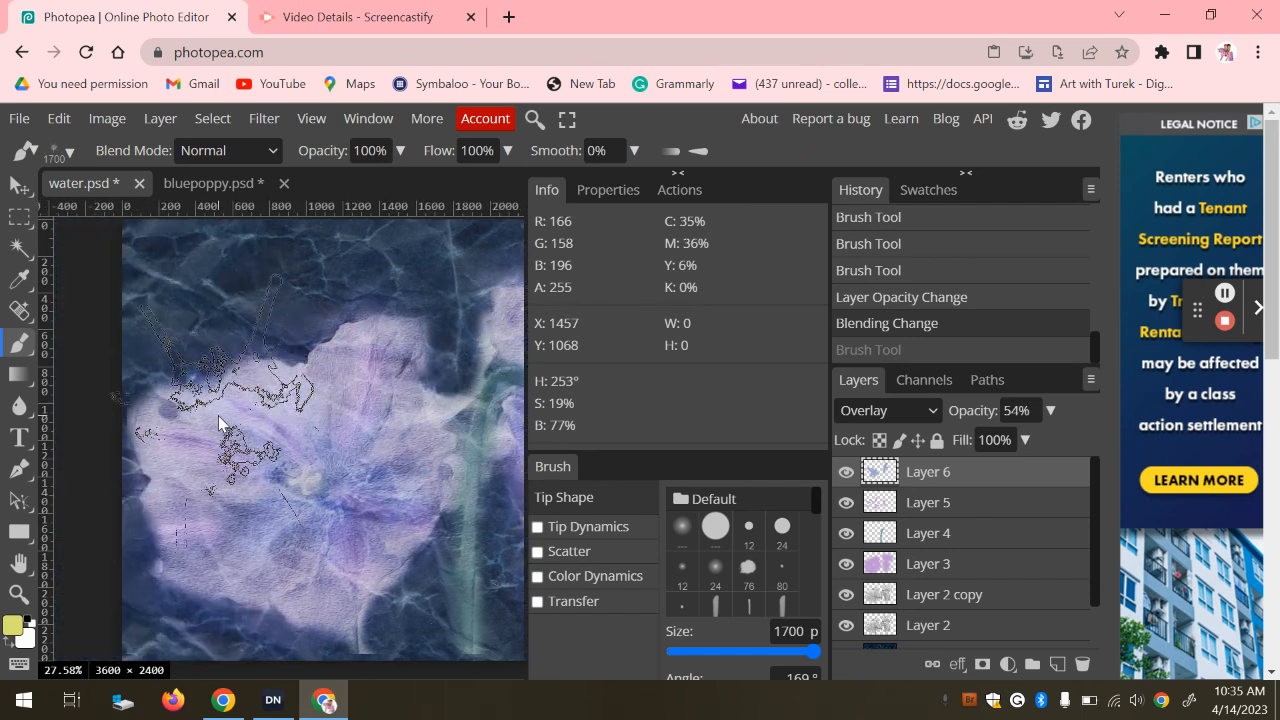
key(bracketright)
key(bracketright)
key(bracketright)
key(bracketright)
key(bracketright)
key(bracketright)
key(bracketright)
key(bracketright)
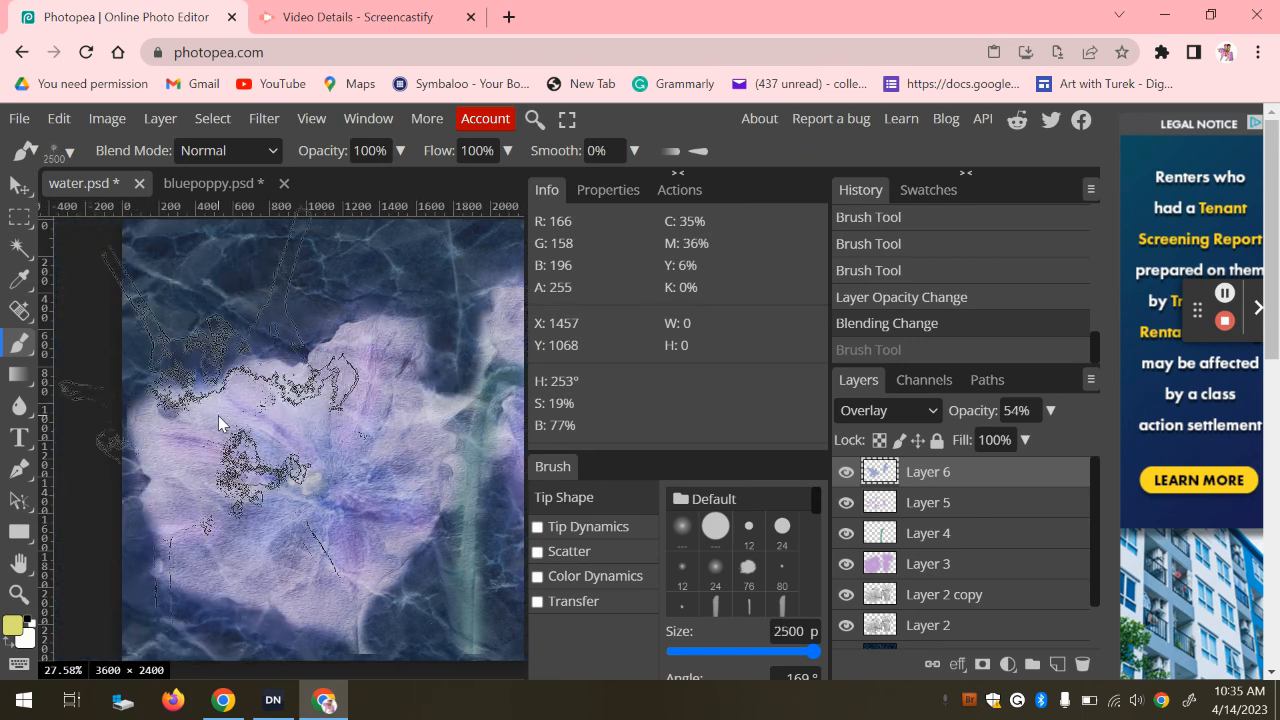
click(676, 173)
scroll(592, 407, right, 3)
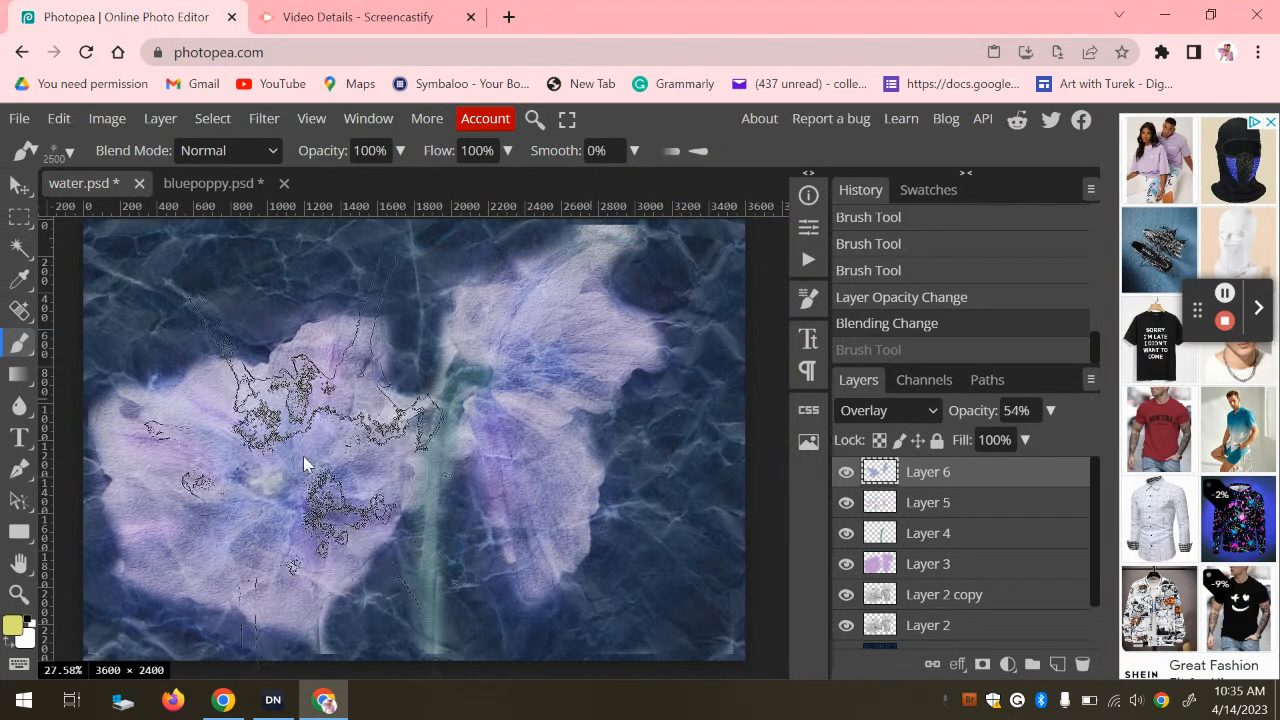
Stamp one yellow splatter over the left poppy on a new layer above Layer 6 and lower that layer's opacity to 43%.
click(1057, 666)
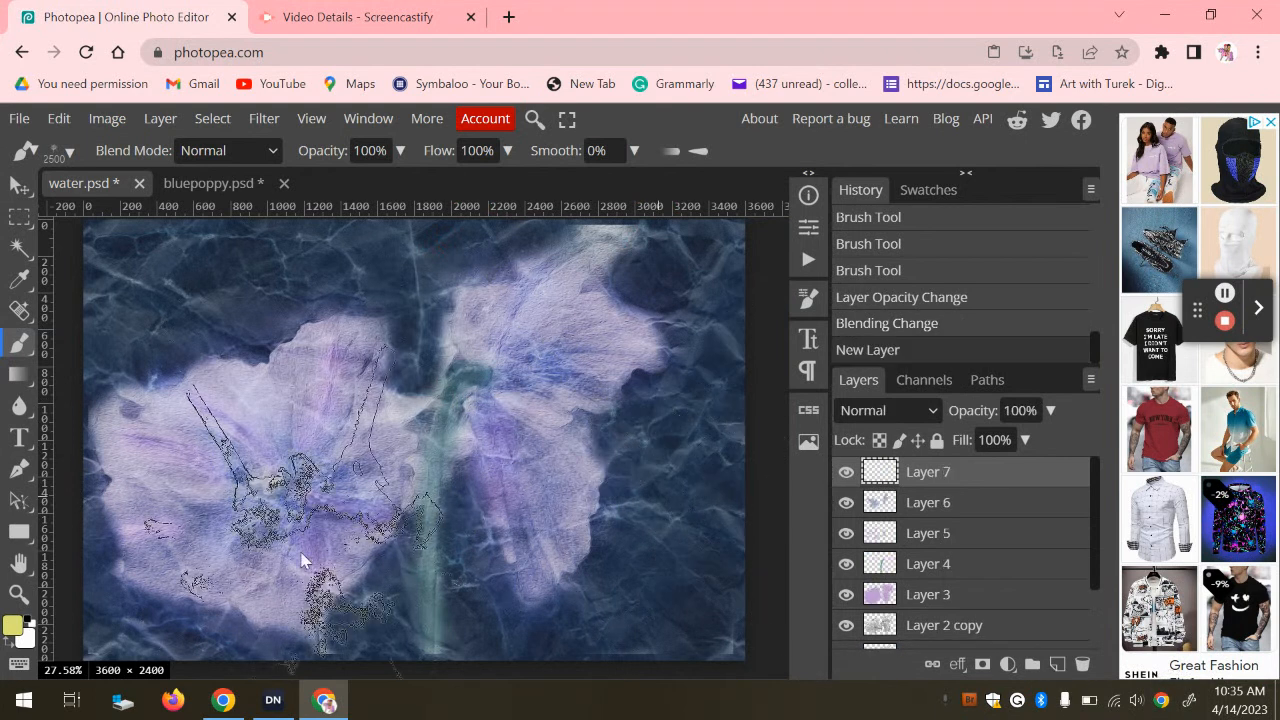
click(272, 469)
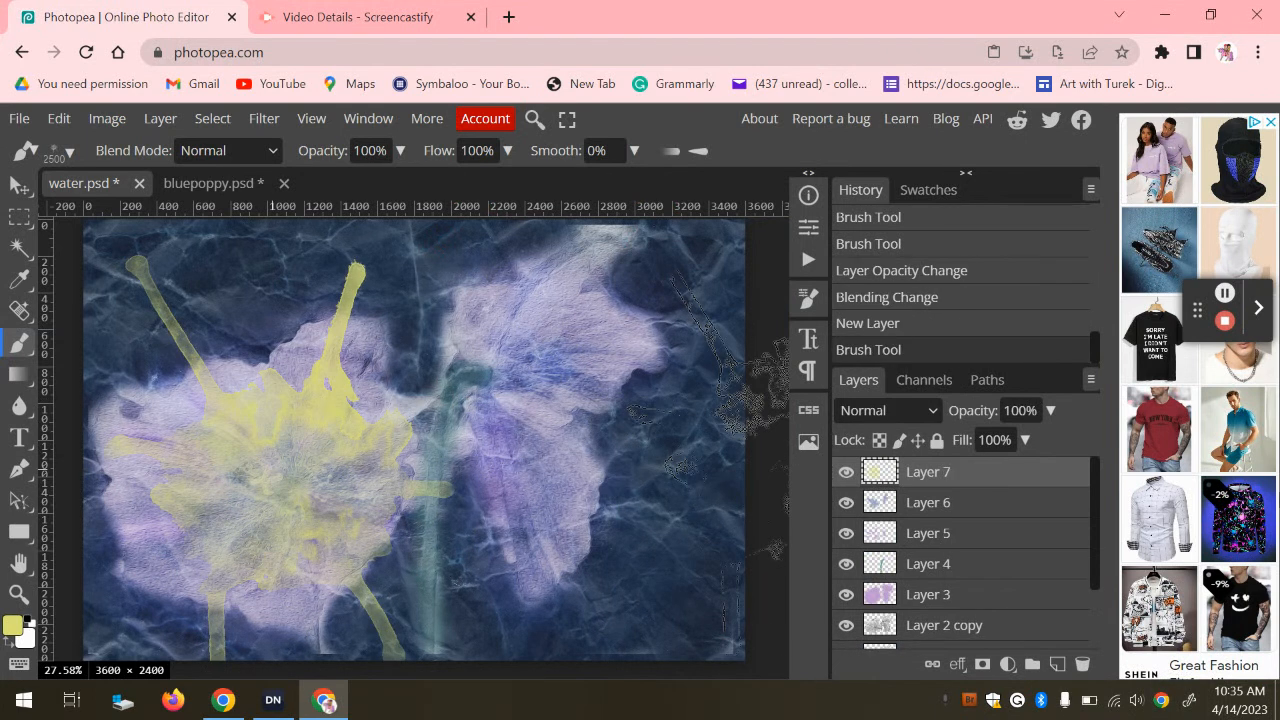
click(1050, 410)
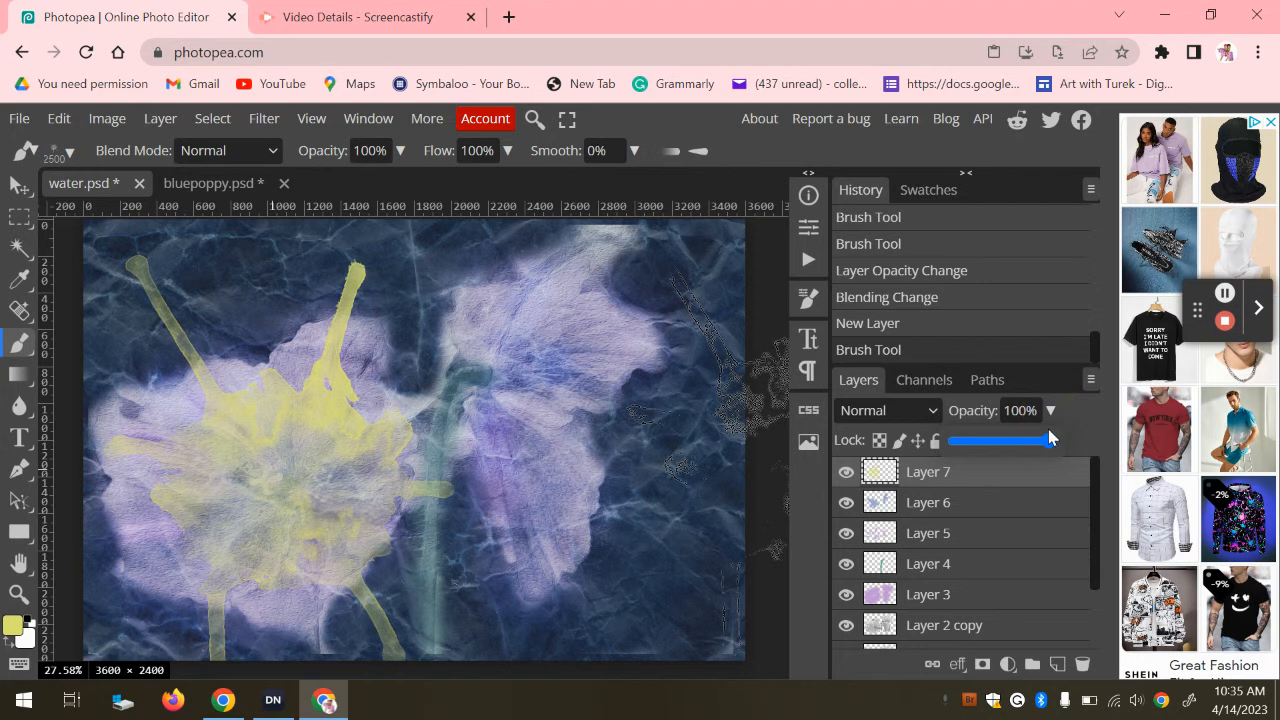
drag(1050, 440, 995, 436)
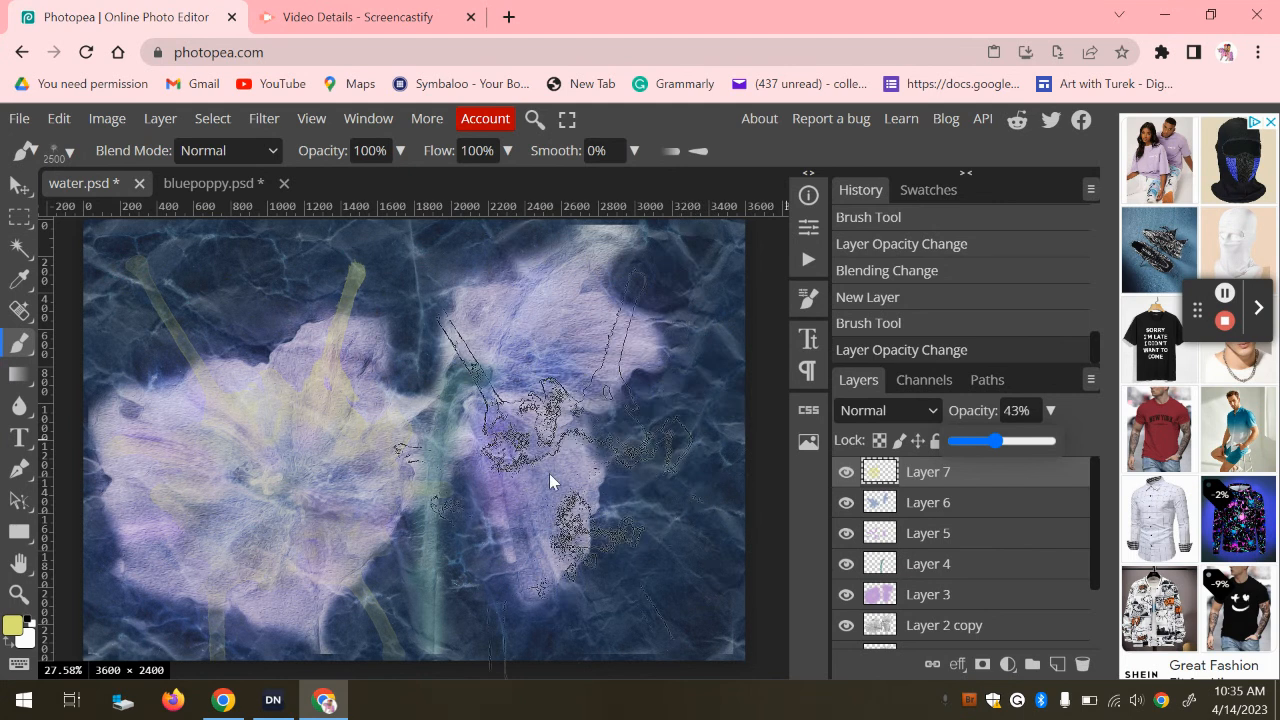
Stamp yellow splatters over the right poppy and its lower edge on Layer 7, and set the layer's blending to Overlay.
click(626, 390)
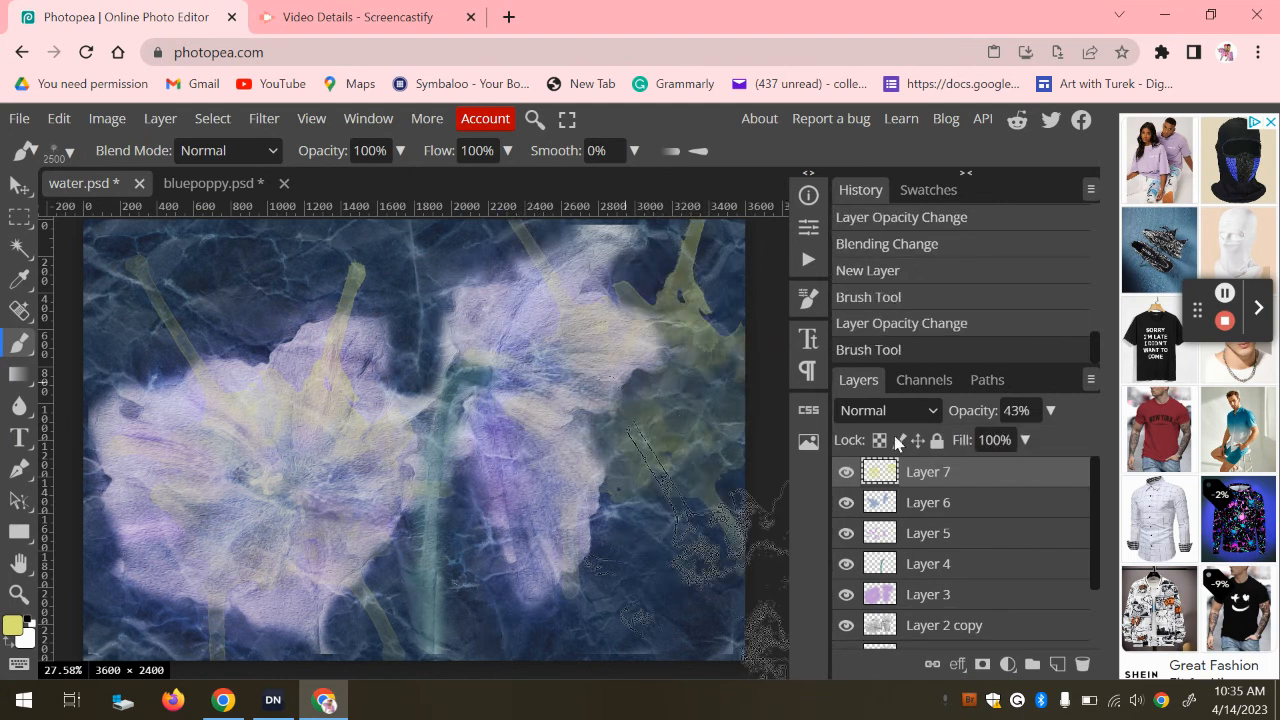
click(917, 412)
click(890, 300)
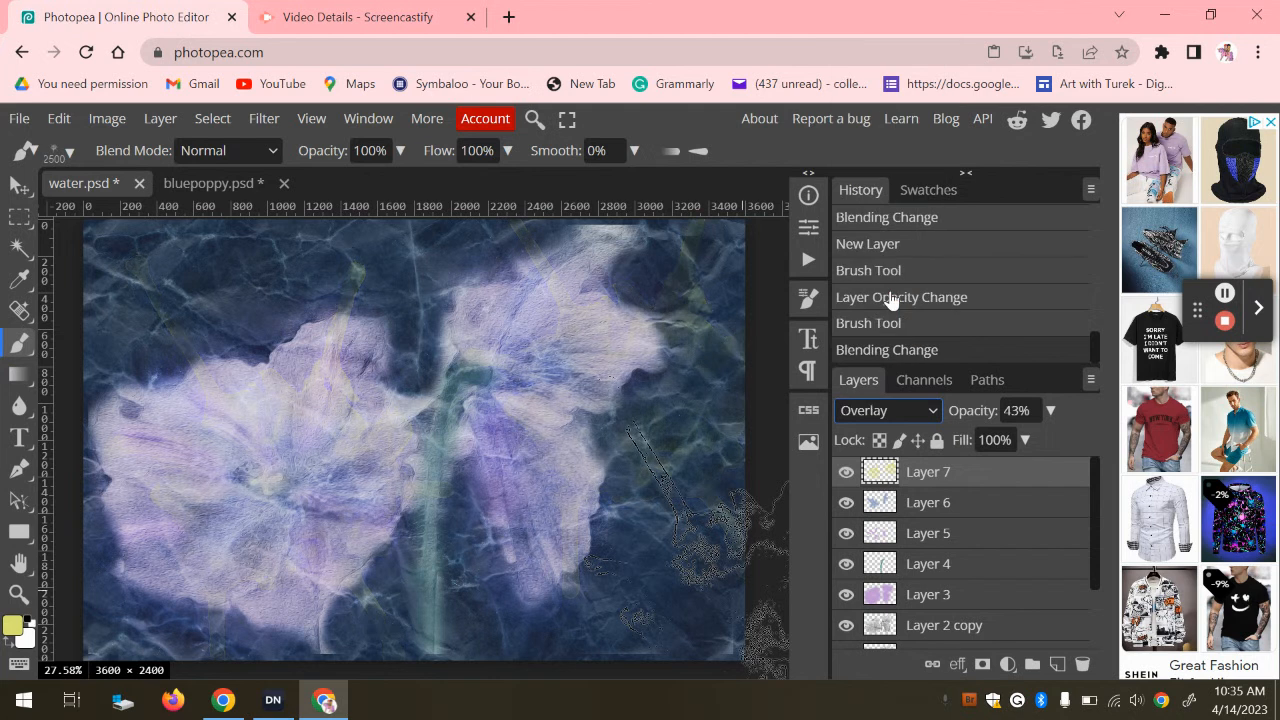
click(596, 588)
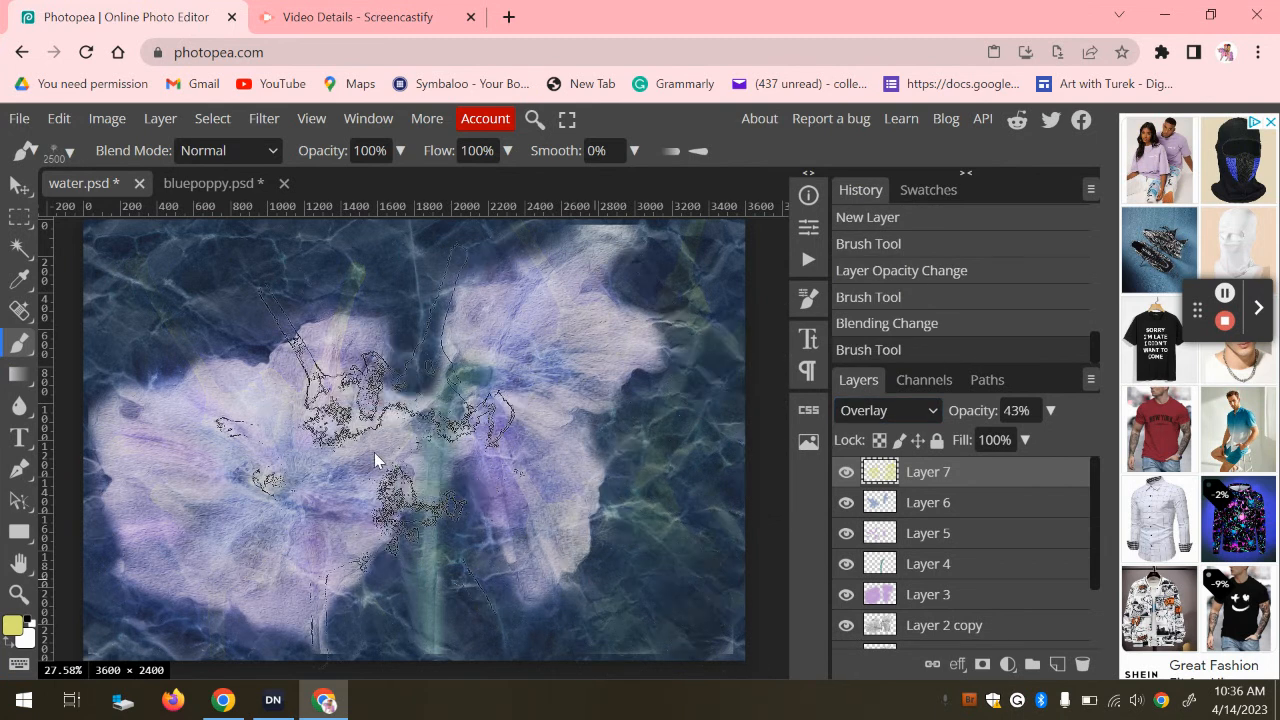
Choose the 2476 px watercolor drip brush from the WG_Watercolor_1 set.
click(68, 152)
scroll(226, 360, down, 5)
click(270, 342)
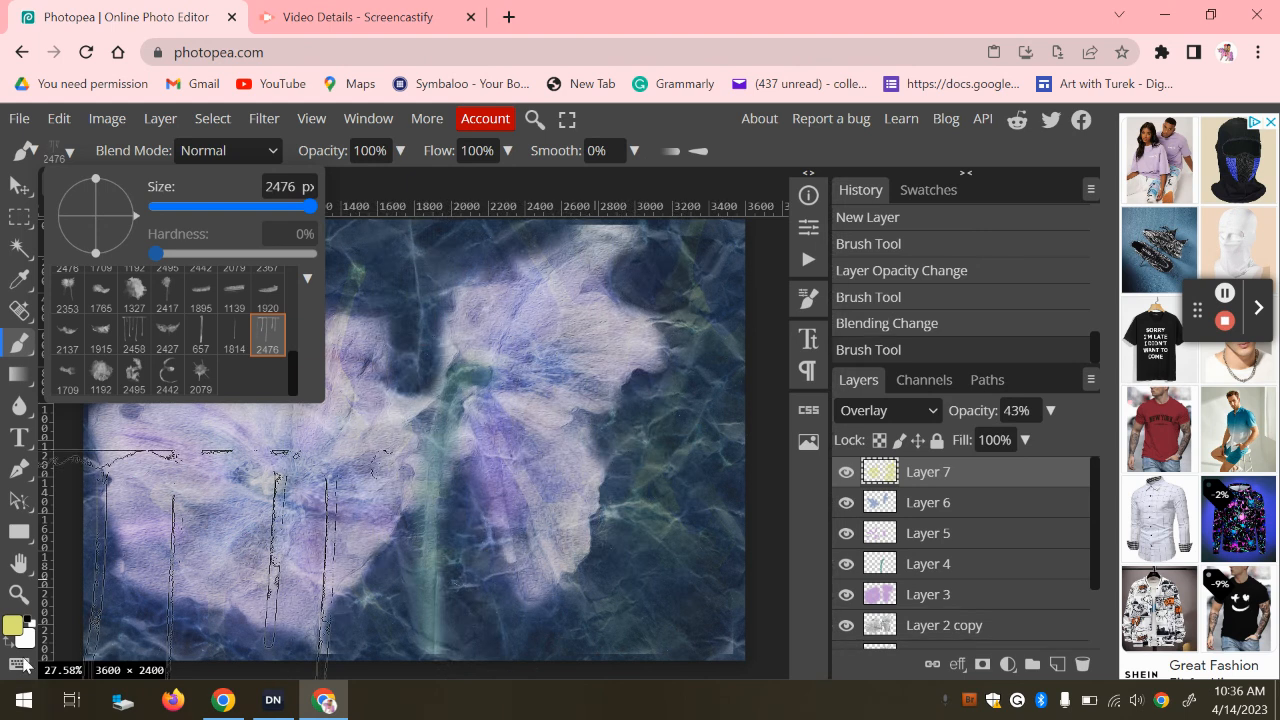
Set the foreground color to the yellow-green b0c21c.
click(11, 627)
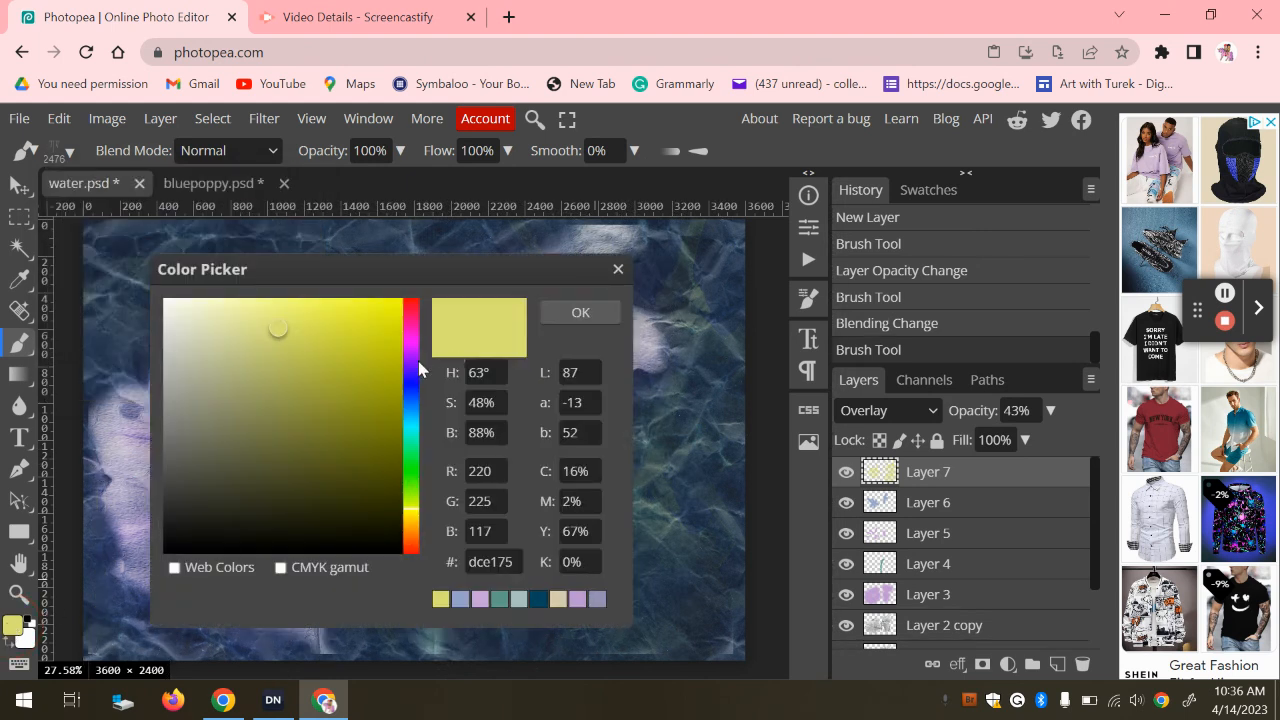
click(412, 529)
click(279, 333)
drag(279, 333, 328, 314)
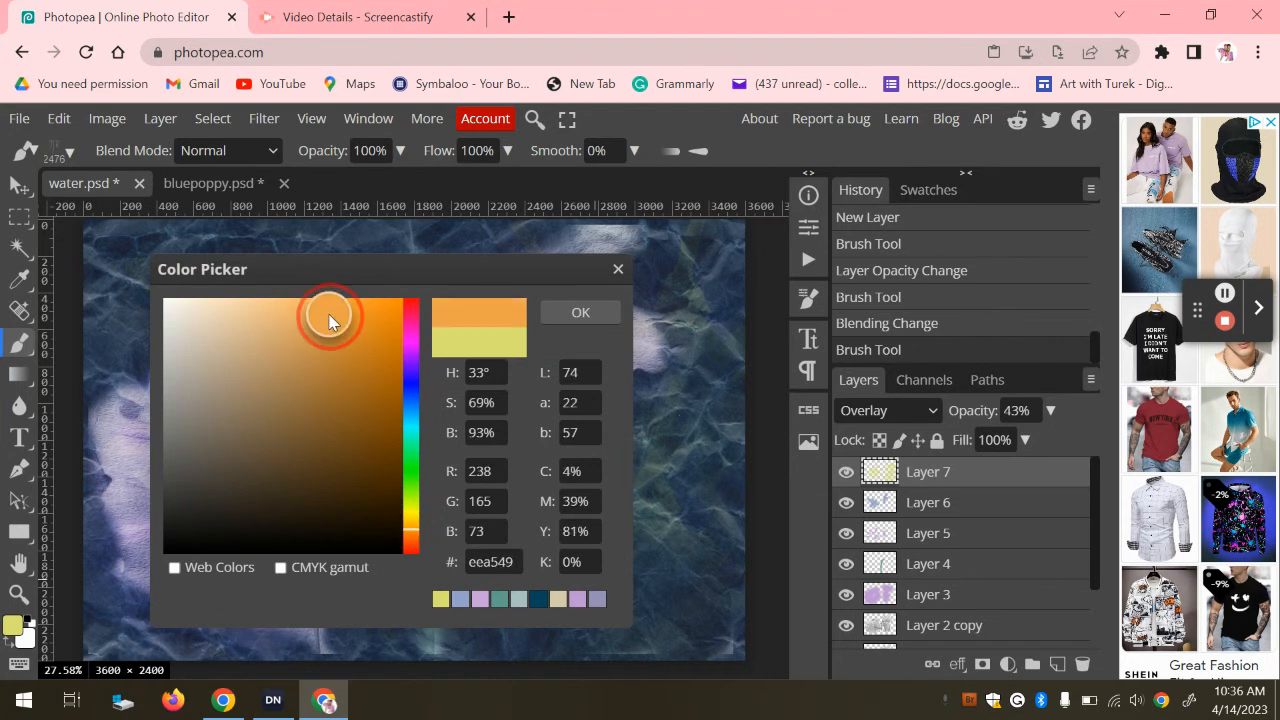
click(410, 498)
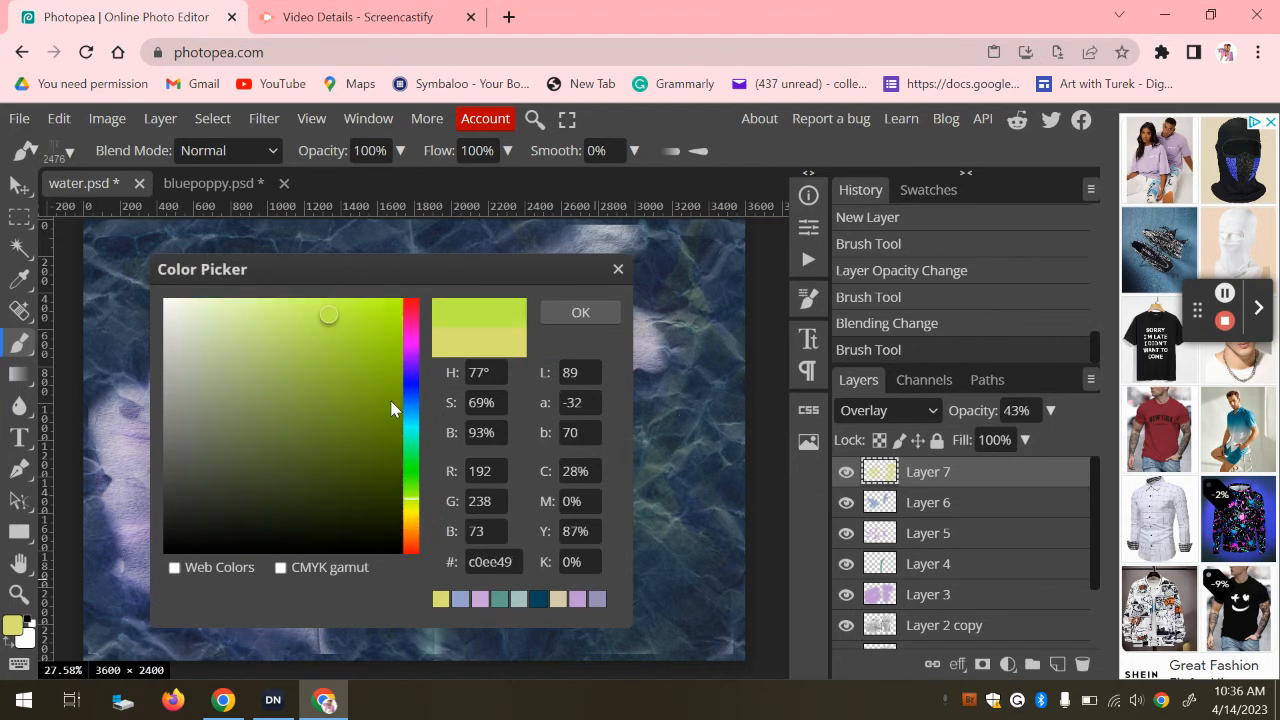
click(329, 342)
click(413, 512)
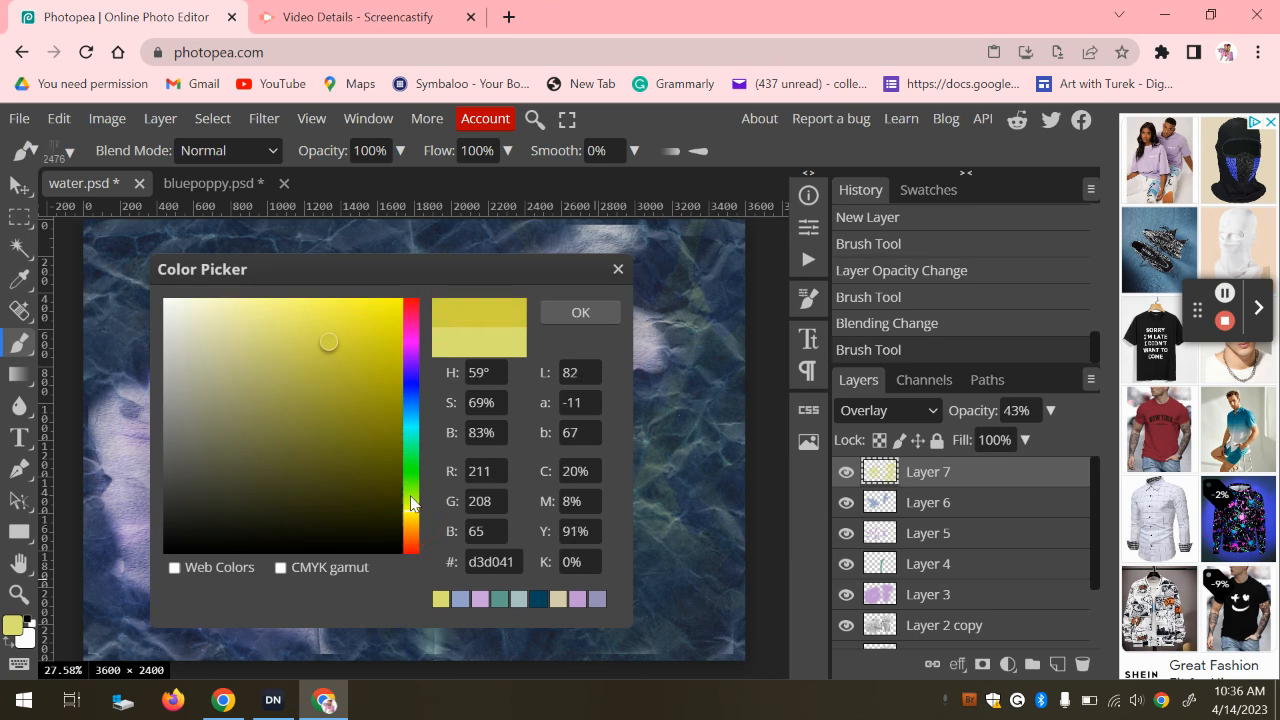
click(411, 494)
click(410, 520)
click(409, 496)
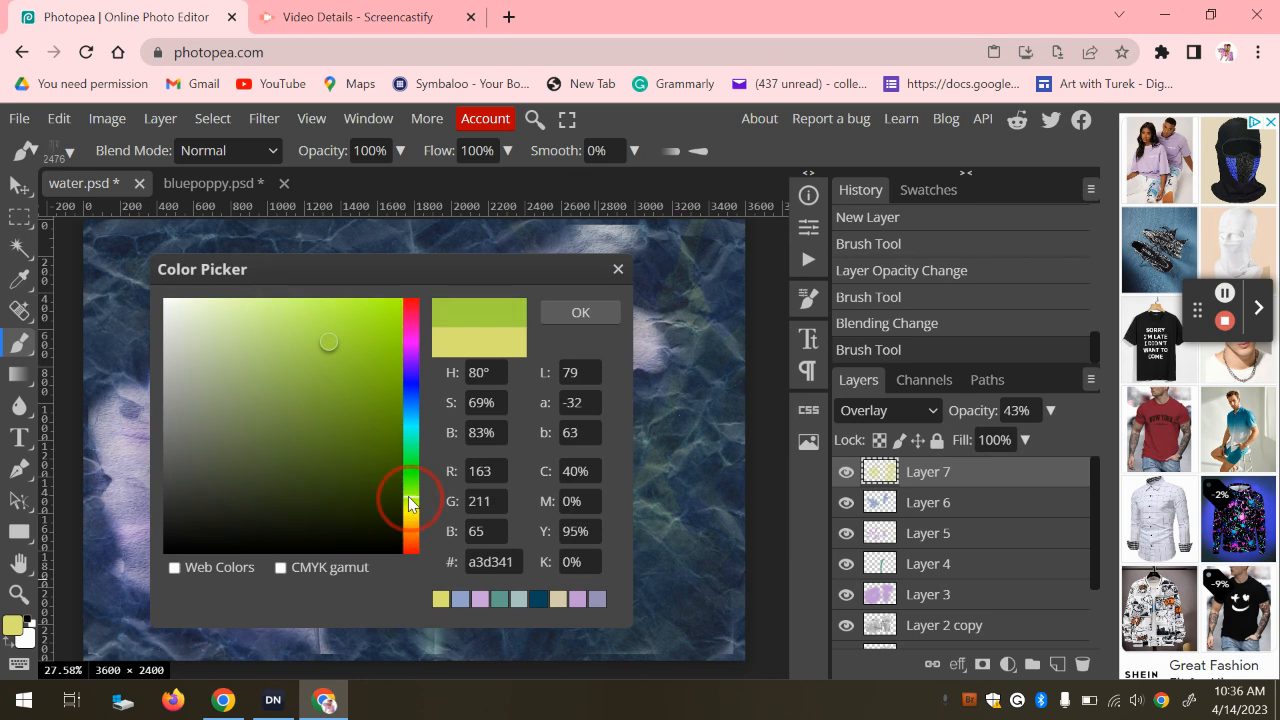
click(409, 509)
click(255, 347)
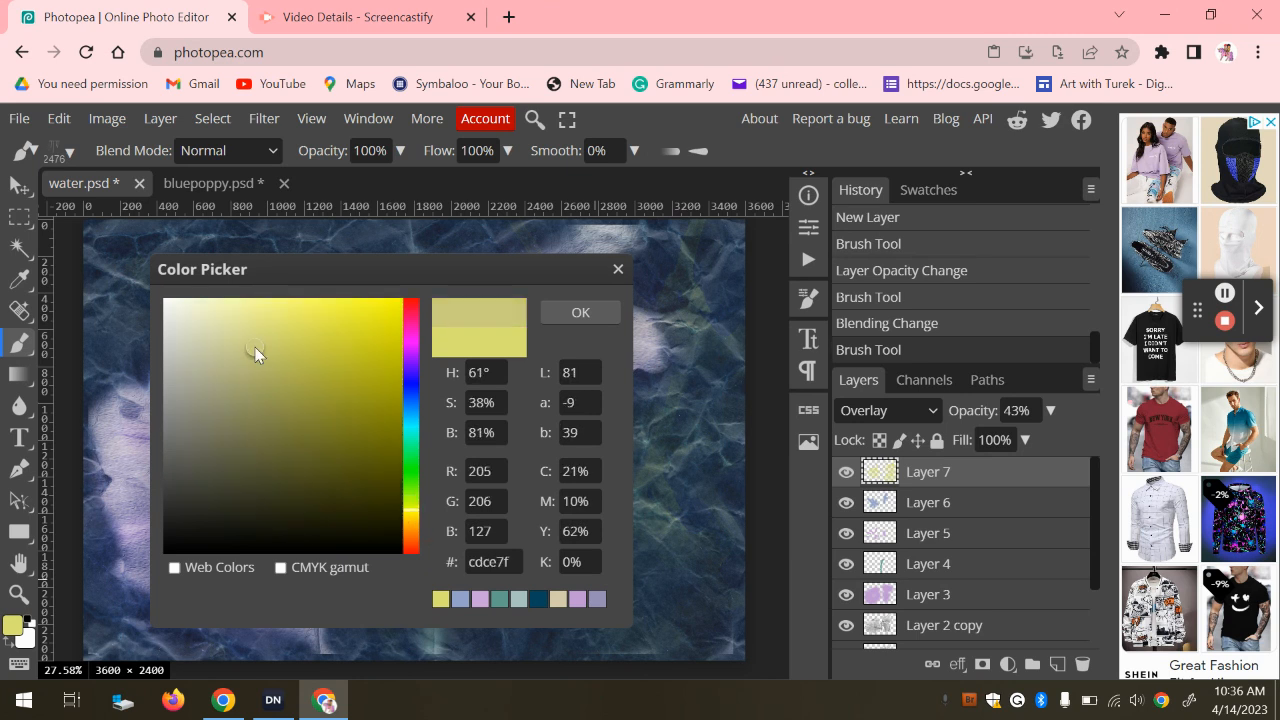
click(337, 389)
click(355, 414)
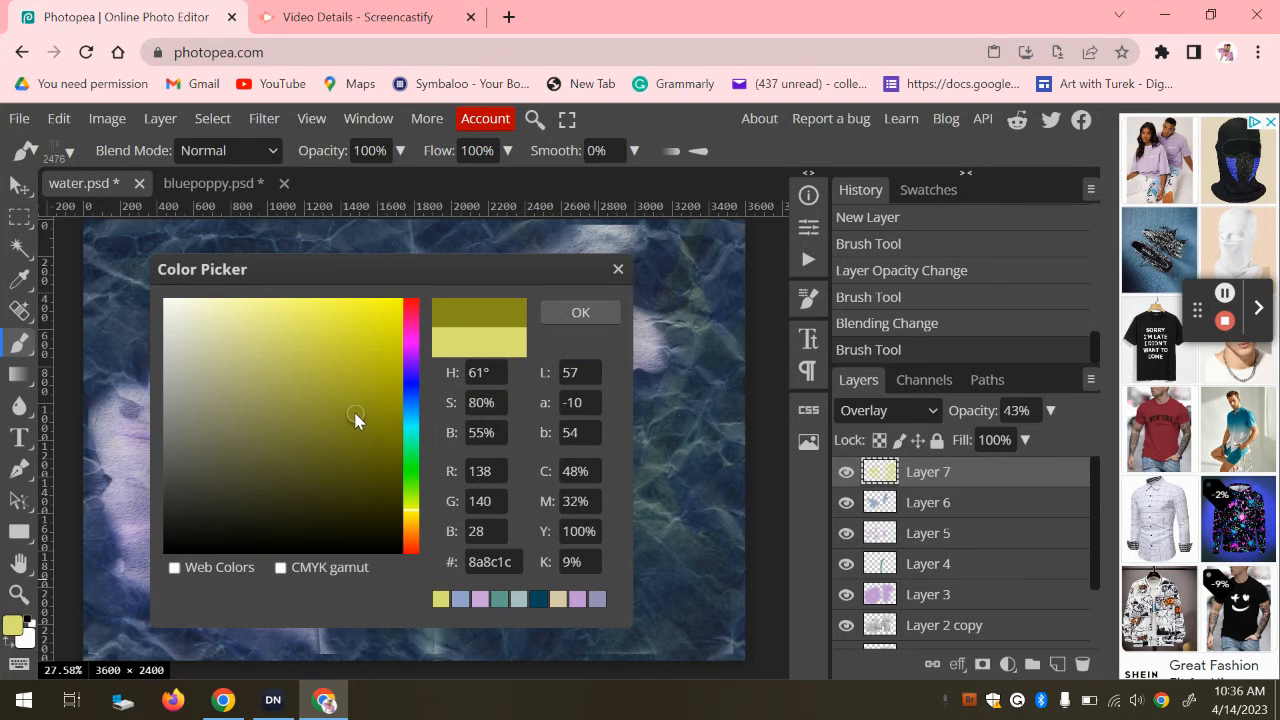
click(409, 511)
click(409, 513)
click(368, 359)
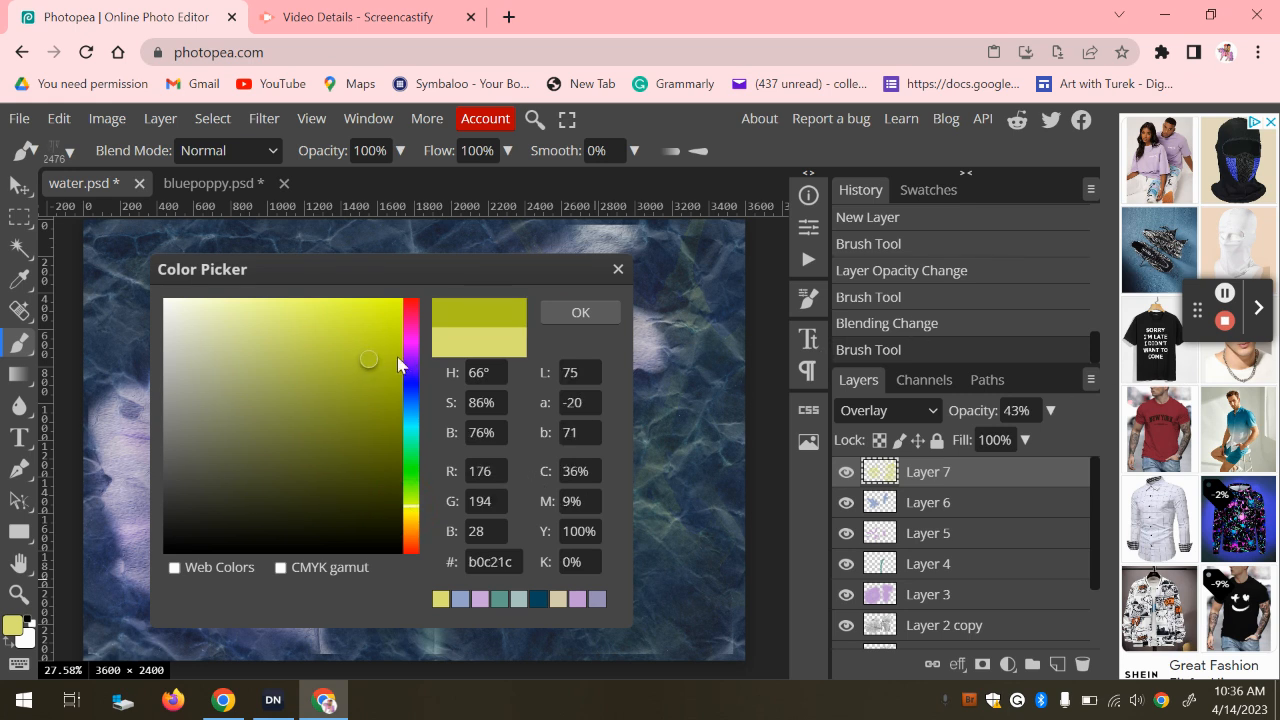
click(558, 313)
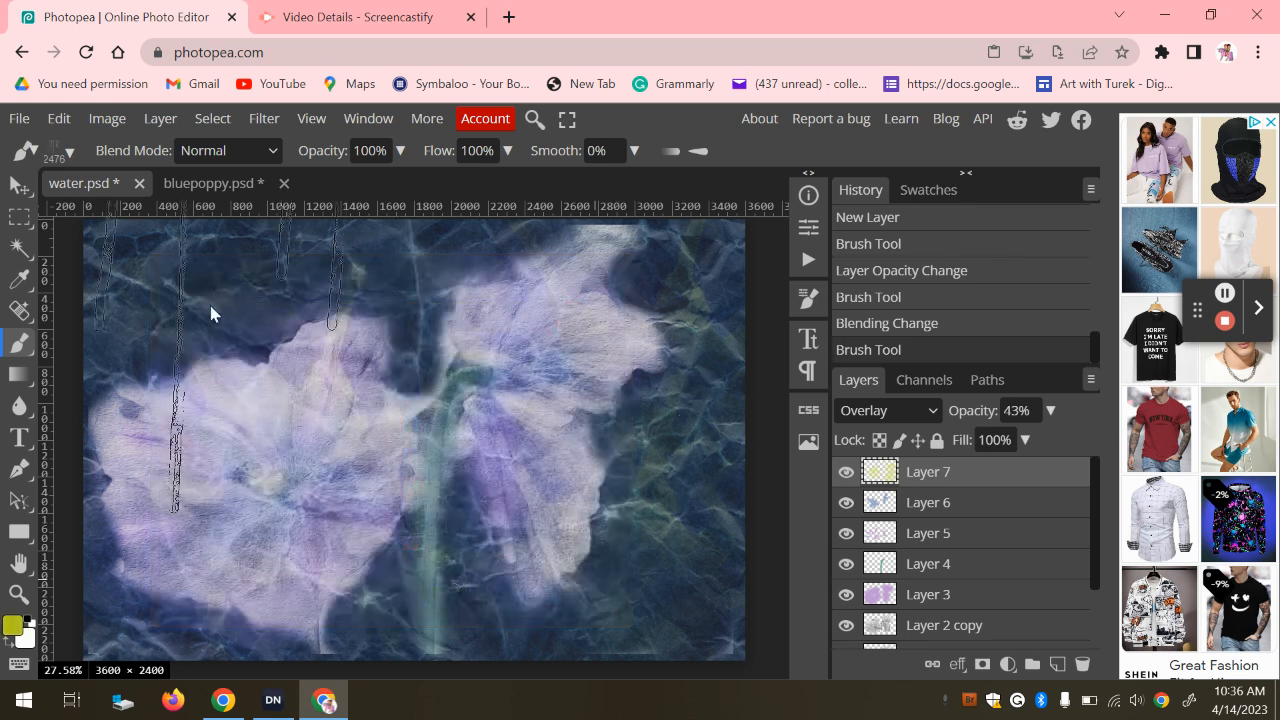
Stamp yellow-green drips over the left poppy on Layer 7, and over the upper right poppy with the brush enlarged to 3500 px.
click(217, 406)
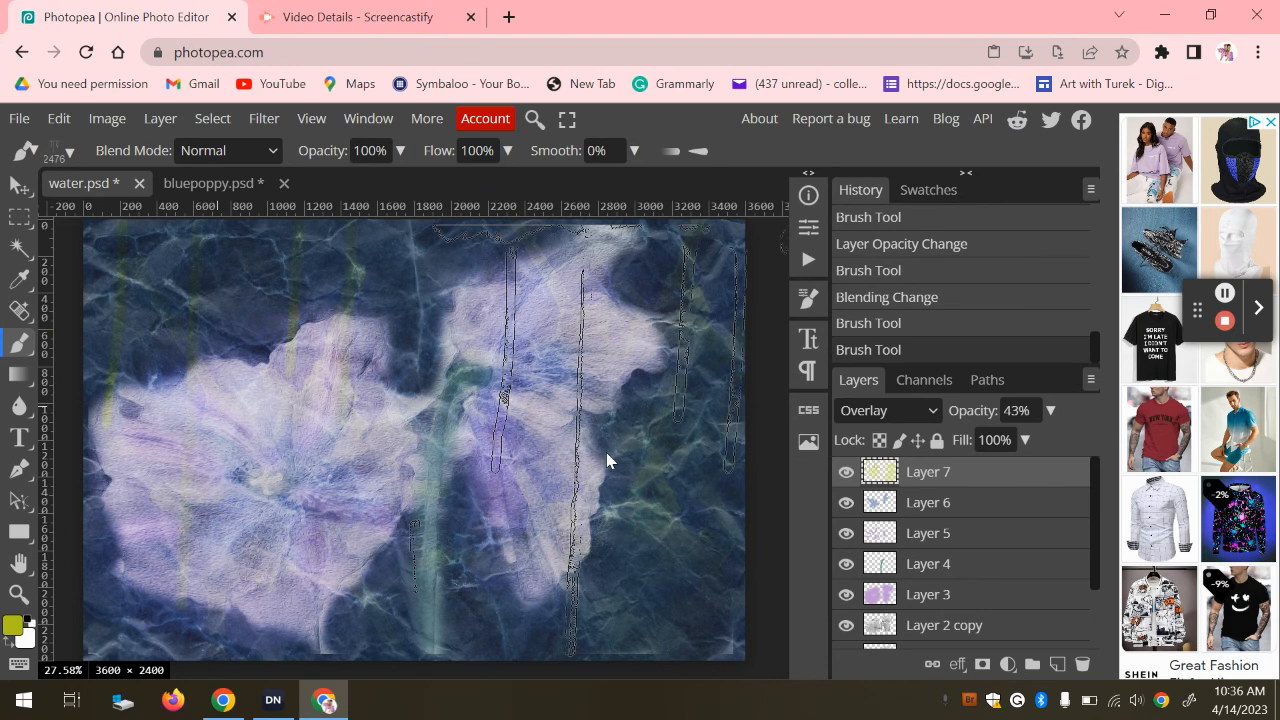
key(bracketright)
key(bracketright)
key(bracketright)
key(bracketright)
key(bracketright)
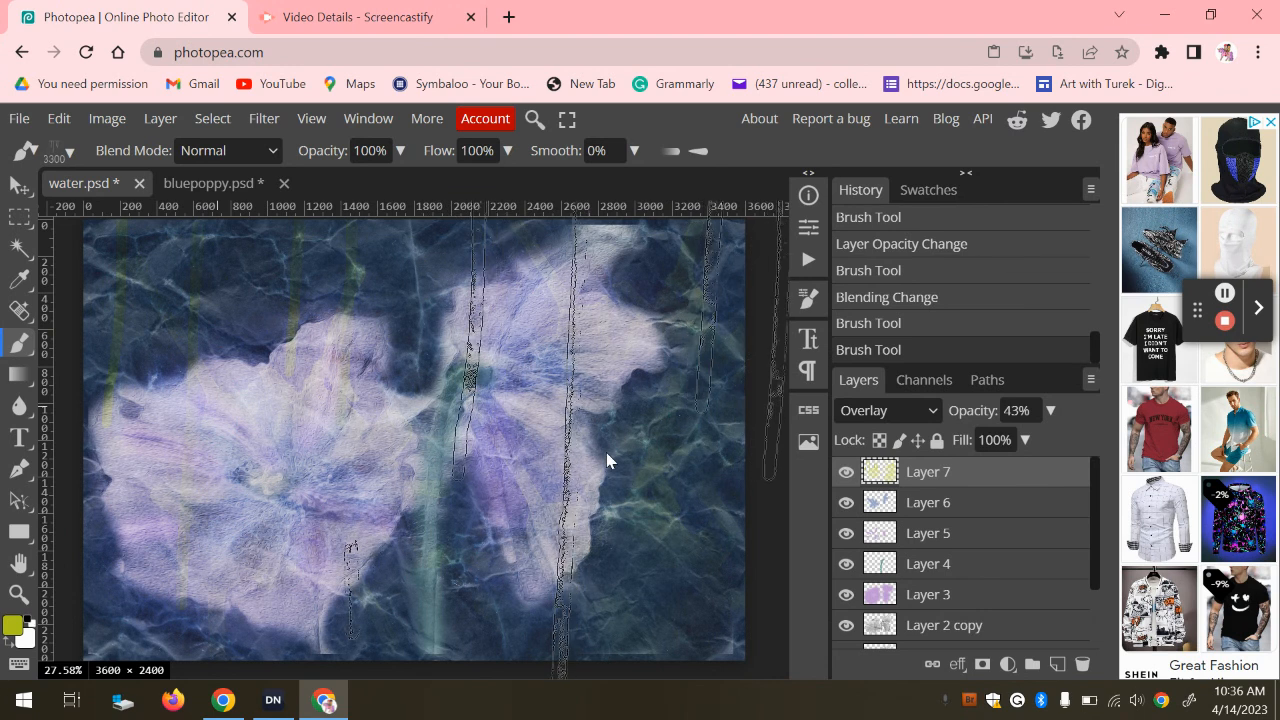
click(627, 226)
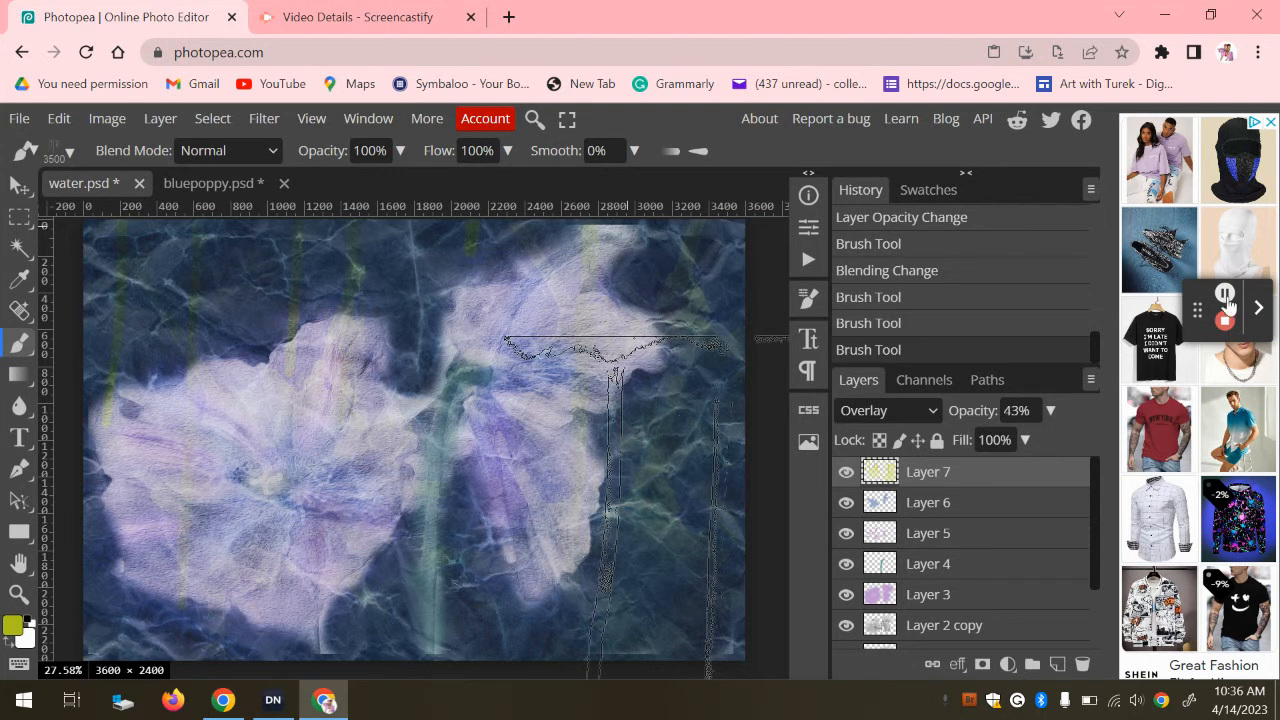
click(1224, 300)
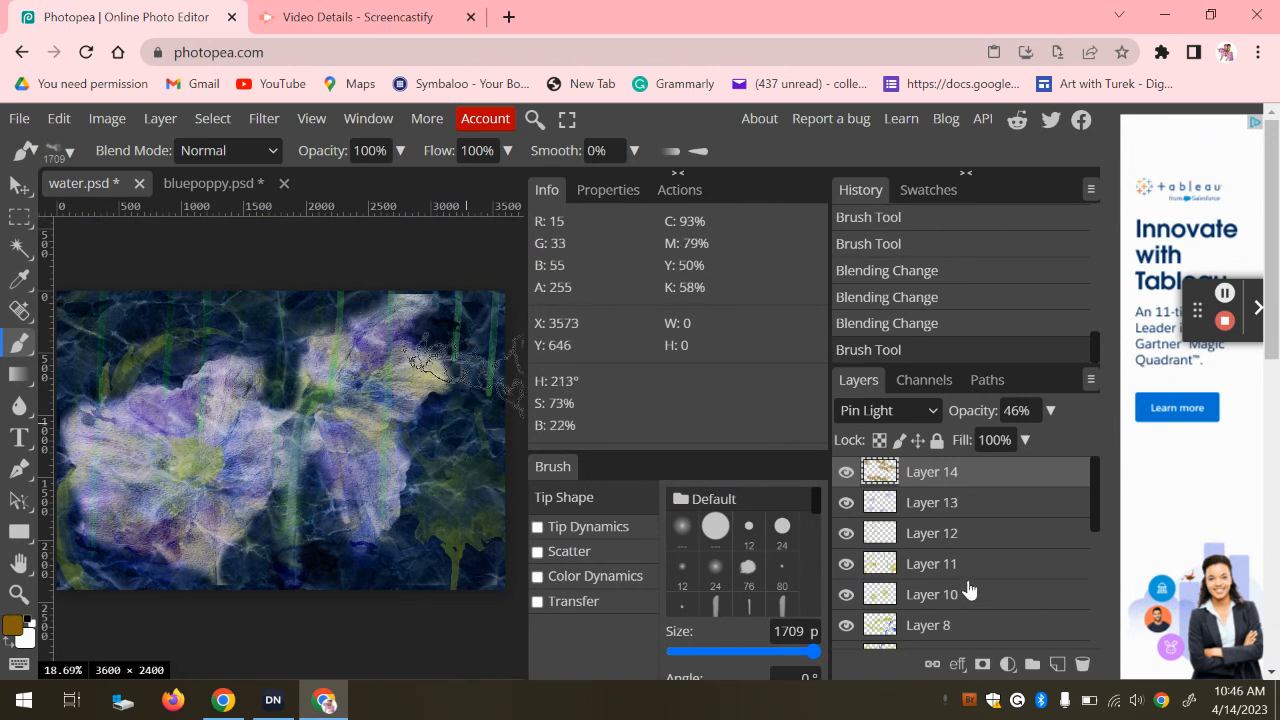
scroll(968, 590, down, 6)
scroll(968, 590, up, 2)
scroll(968, 590, up, 4)
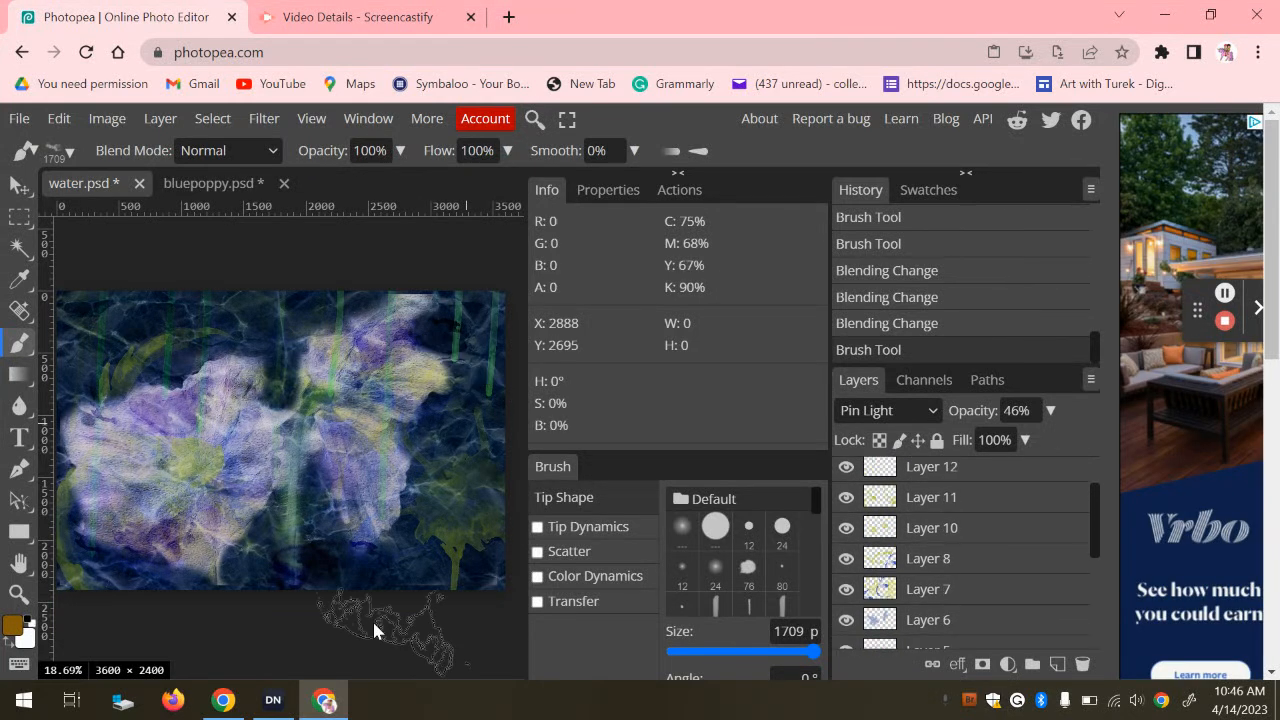
Stamp the 1709 px brown watercolor brush at the image's lower edge on Layer 14, and collapse the expanded side panels to enlarge the canvas view.
click(377, 587)
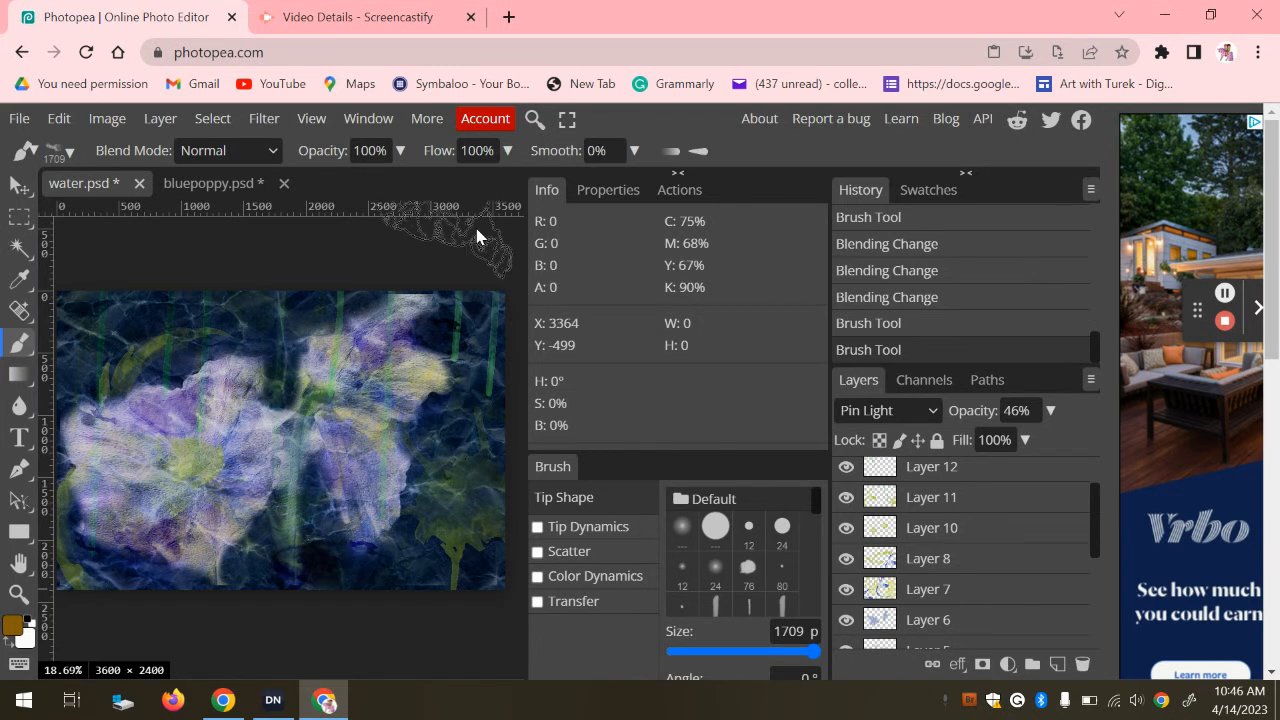
click(675, 175)
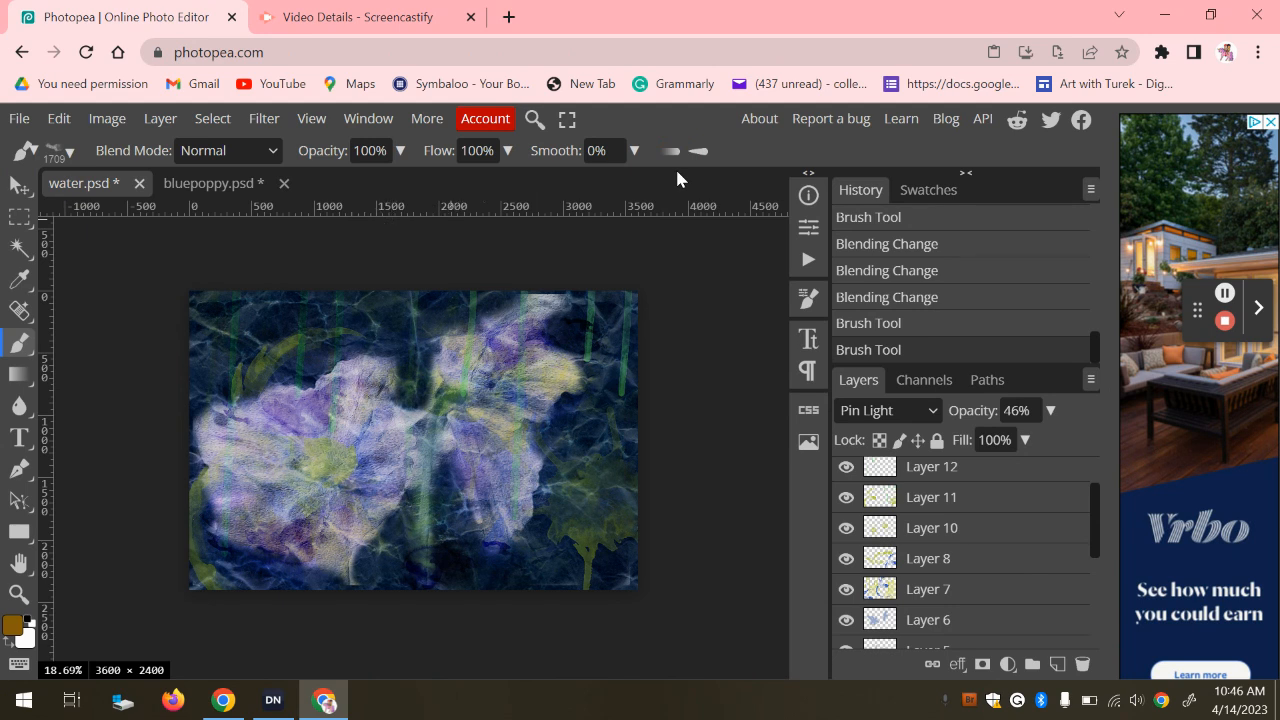
key(ctrl+plus)
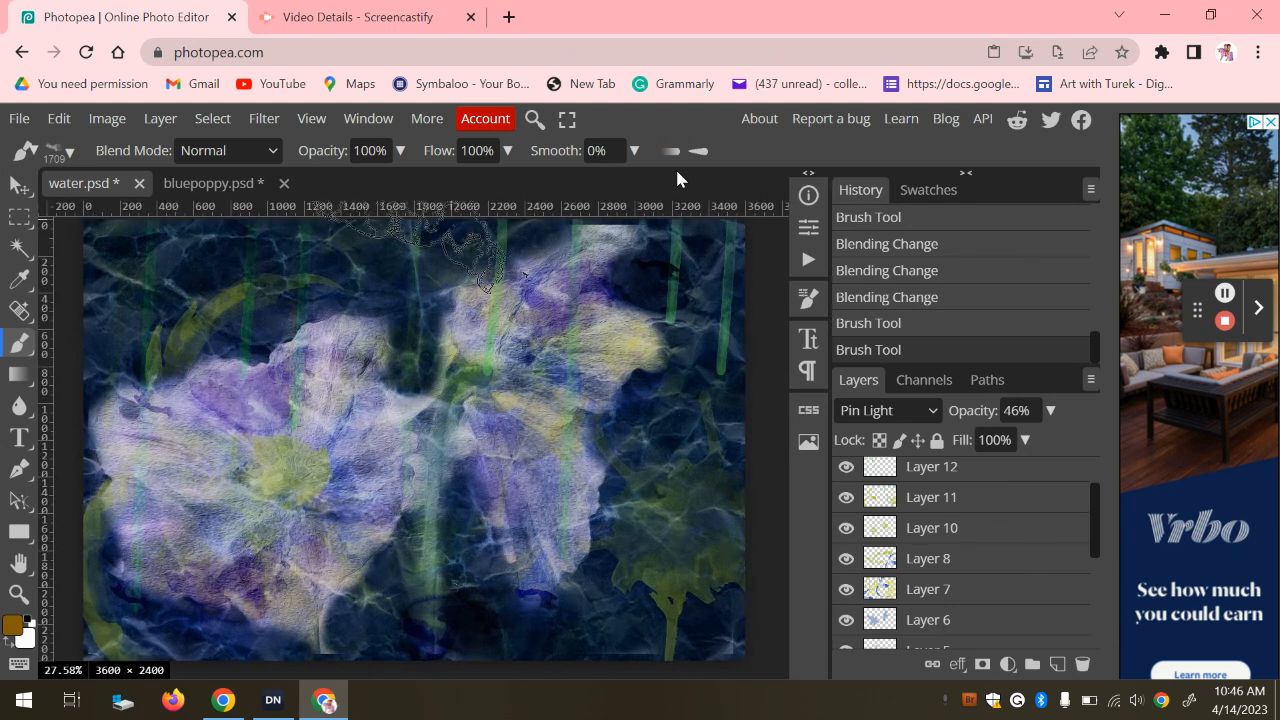